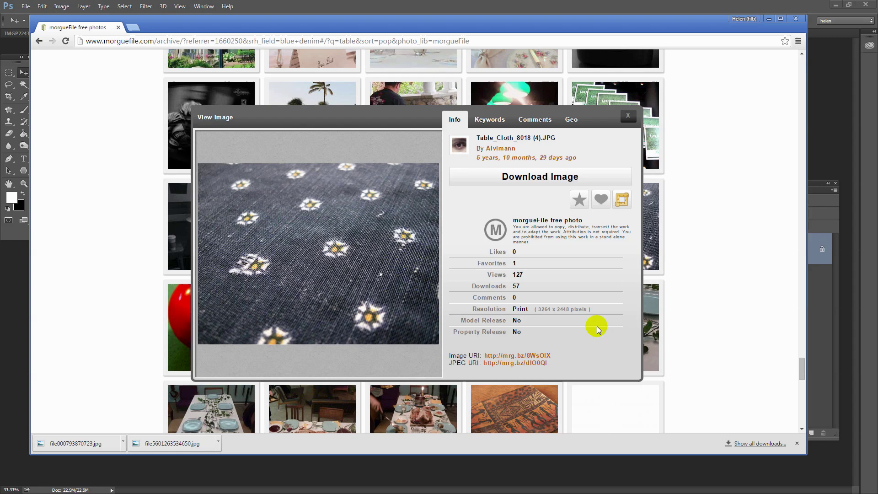
# View the Table_Cloth star-print fabric image's details on morgueFile in Chrome
pyautogui.click(543, 30)
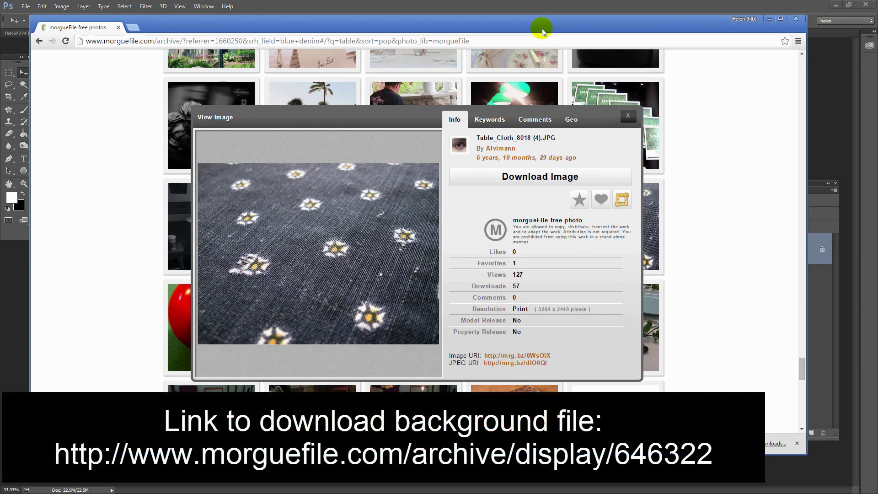
# Move Chrome aside and switch between the girl photo and the fabric document
pyautogui.moveTo(540, 25); pyautogui.dragTo(1, 24)
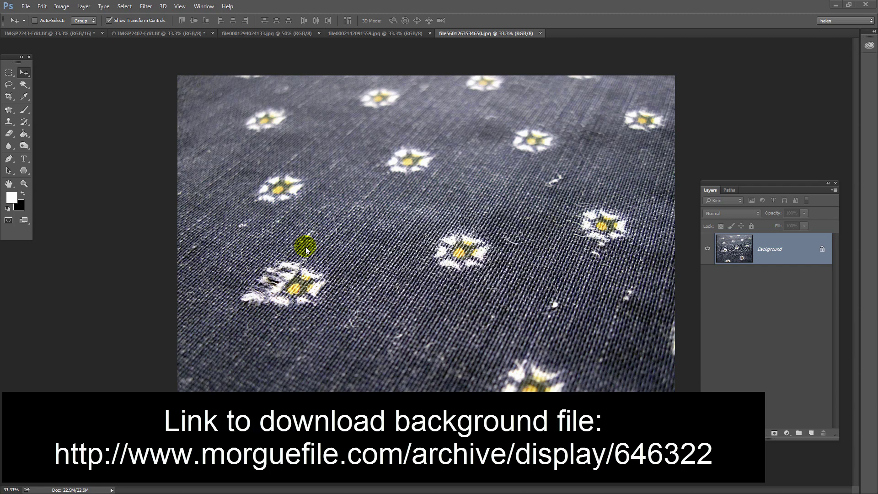
pyautogui.click(160, 31)
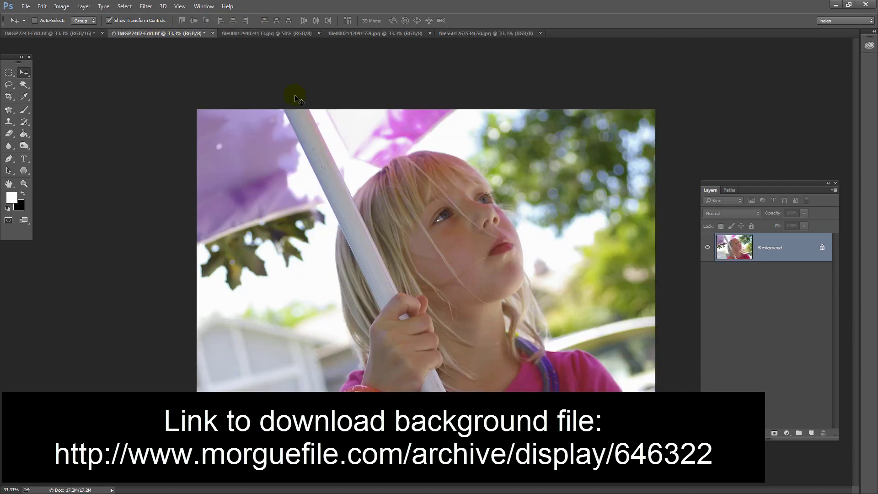
pyautogui.click(480, 34)
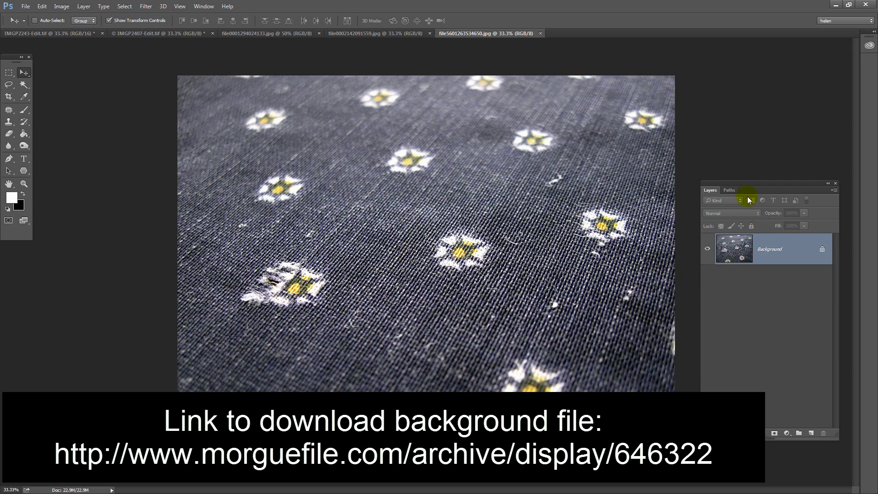
pyautogui.click(204, 7)
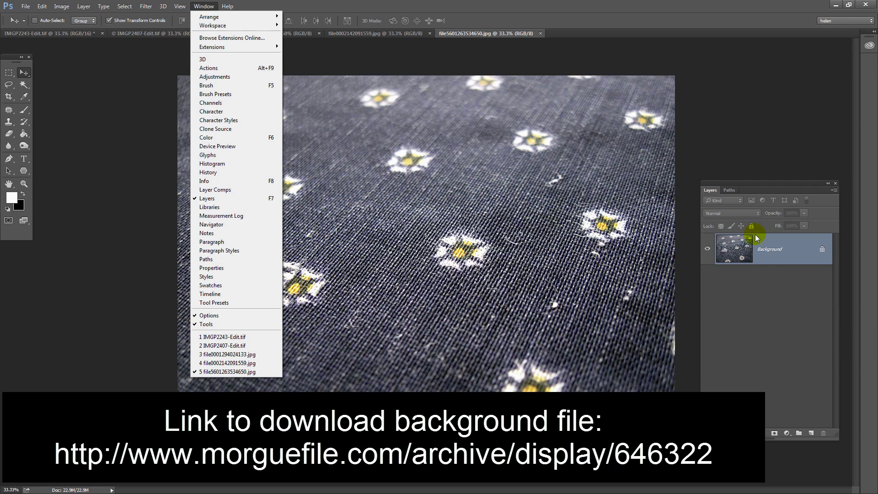
# Duplicate the fabric Background layer into IMGP2407-Edit.tif as 'Background copy'
pyautogui.rightClick(768, 246)
pyautogui.rightClick(768, 246)
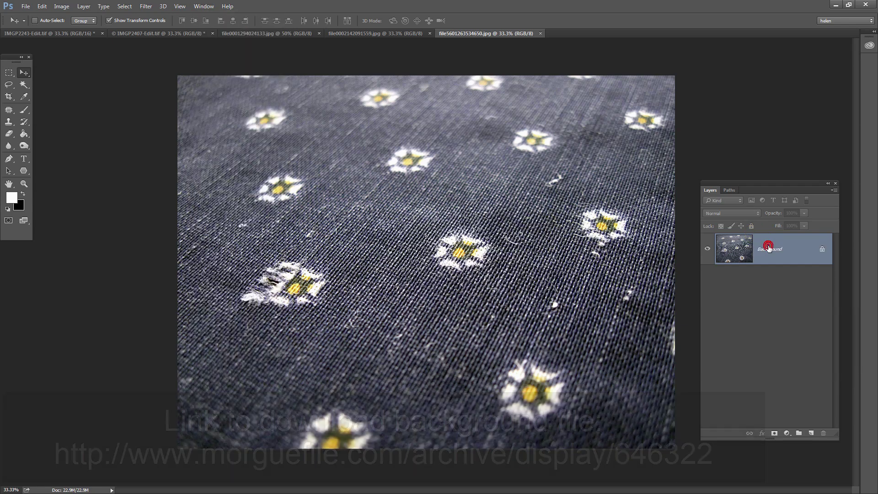
pyautogui.click(776, 267)
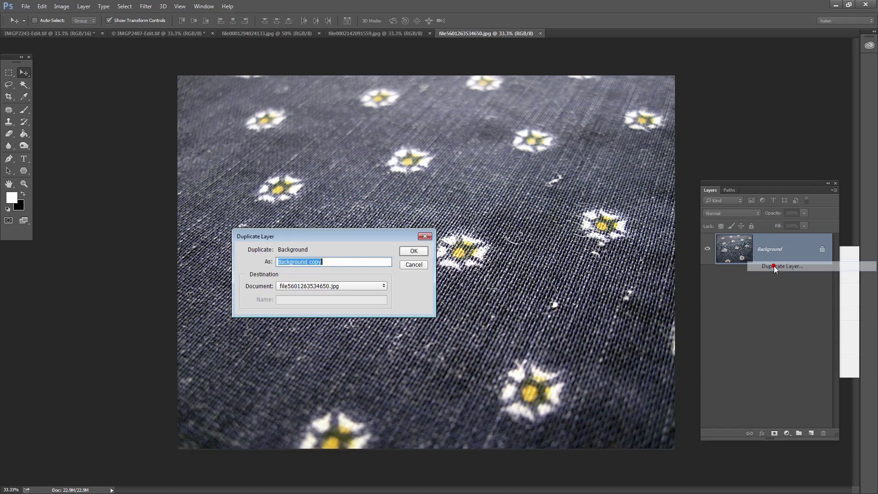
pyautogui.click(363, 284)
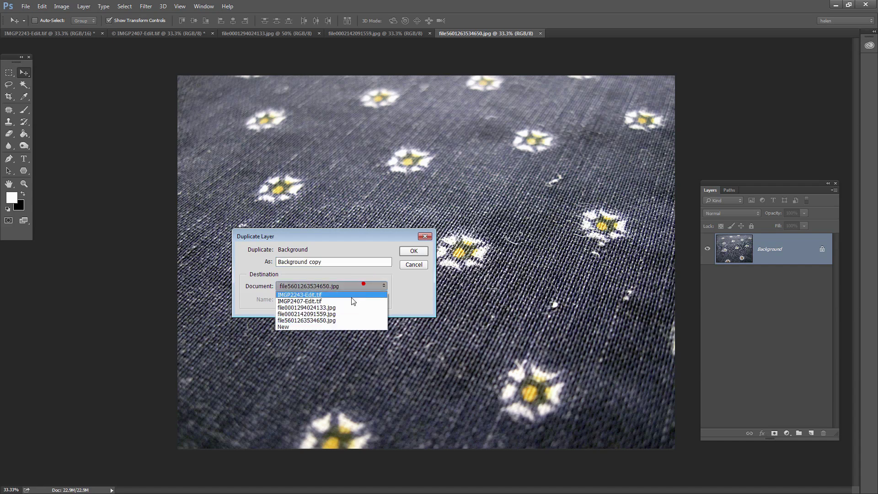
pyautogui.click(302, 301)
pyautogui.click(309, 287)
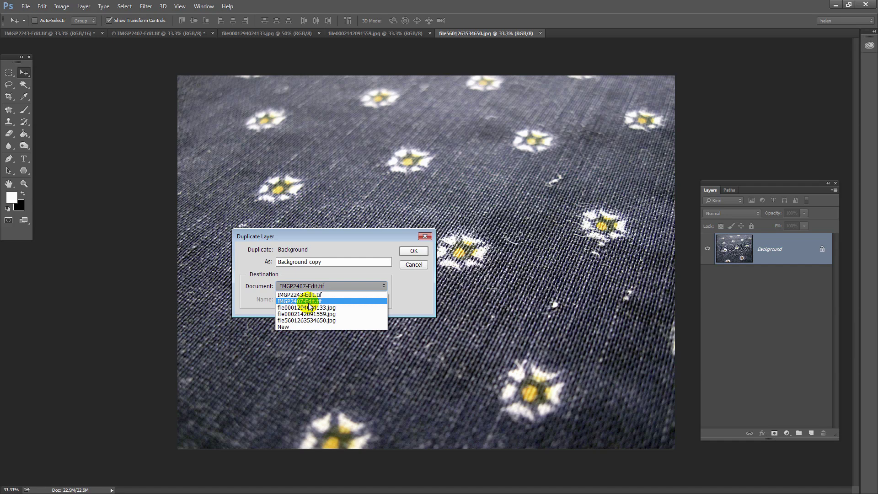
pyautogui.click(307, 302)
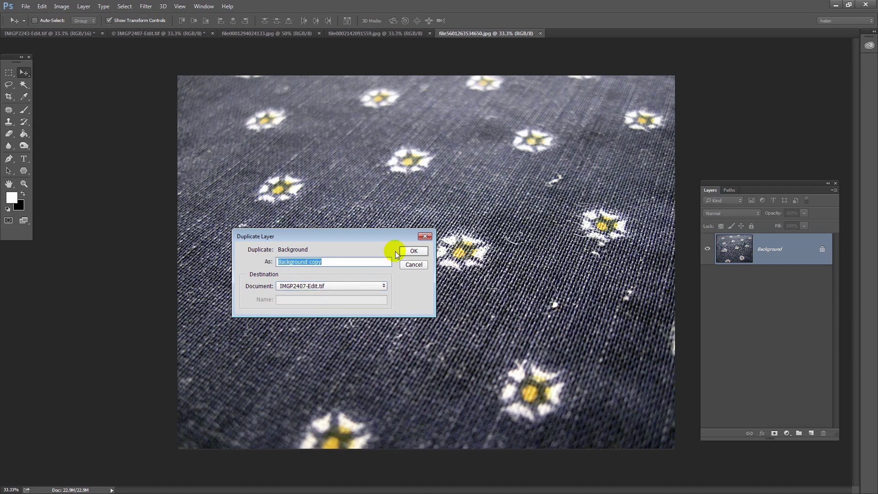
pyautogui.click(403, 252)
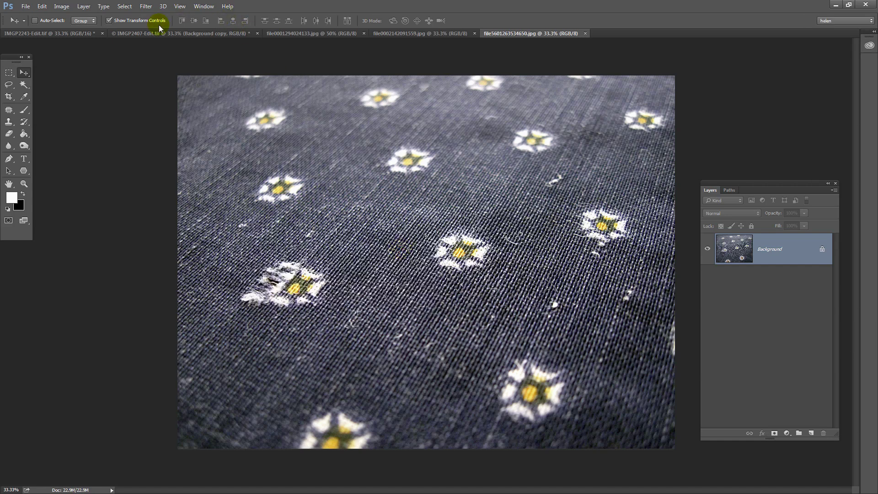
# Scale the fabric layer in IMGP2407-Edit.tif to fit the canvas edges
pyautogui.click(134, 30)
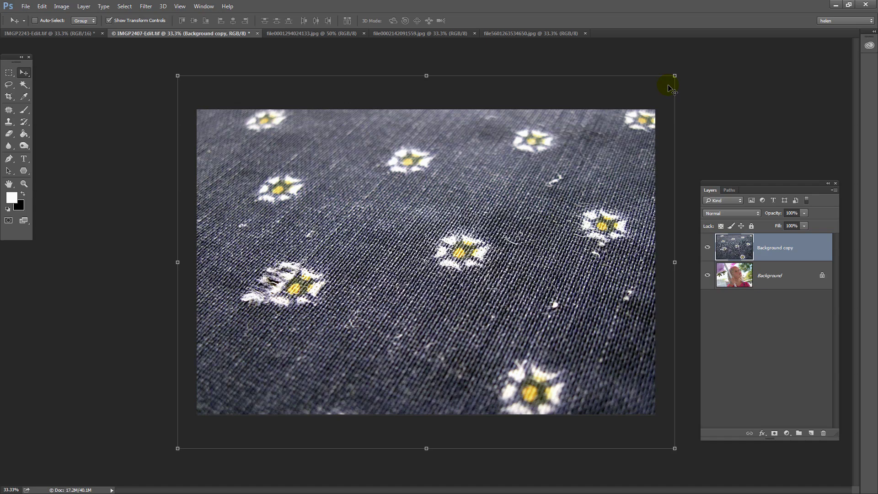
pyautogui.moveTo(674, 76); pyautogui.dragTo(655, 109)
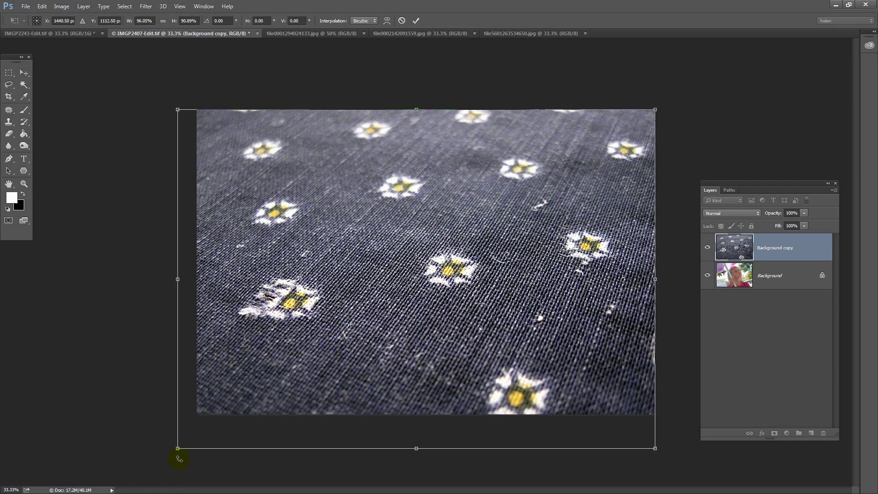
pyautogui.moveTo(177, 448); pyautogui.dragTo(196, 414)
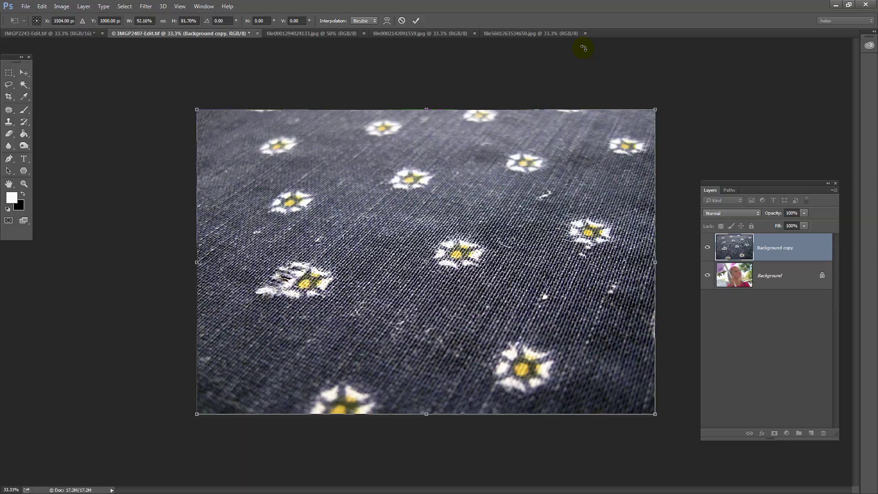
pyautogui.click(416, 21)
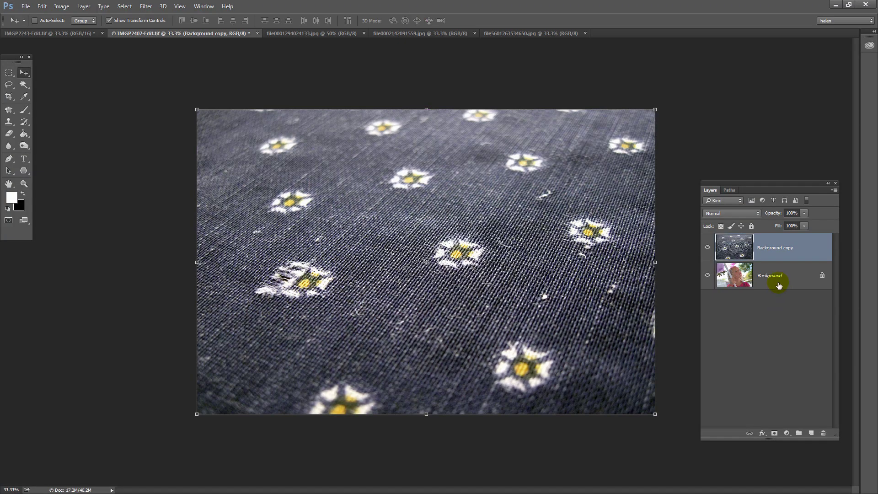
# Convert the girl photo's locked Background layer into an editable Layer 0
pyautogui.click(780, 284)
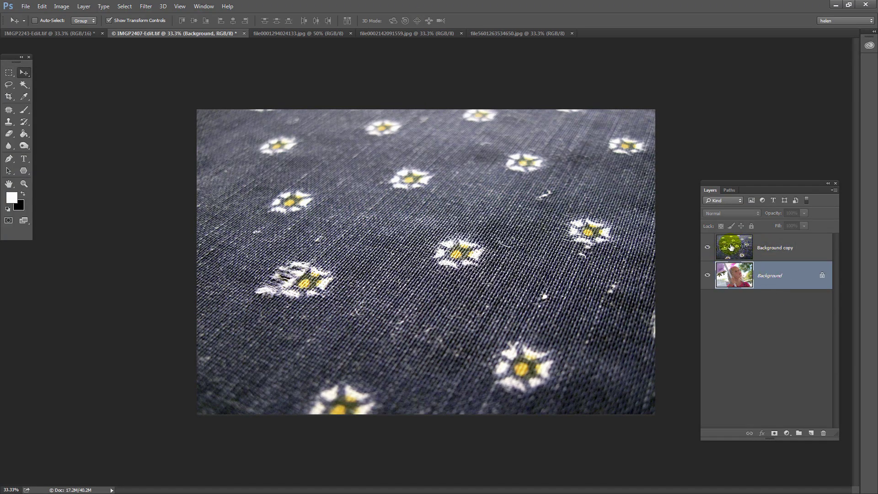
pyautogui.doubleClick(762, 279)
pyautogui.click(337, 216)
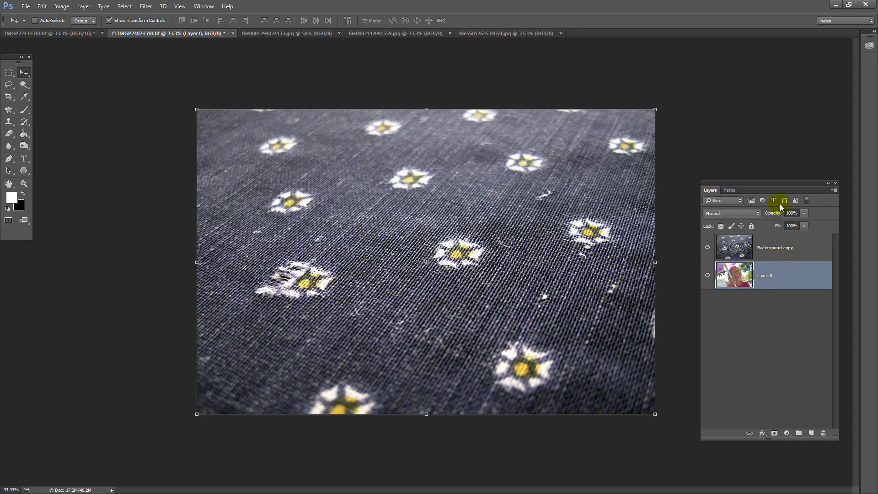
pyautogui.moveTo(737, 182); pyautogui.dragTo(695, 158)
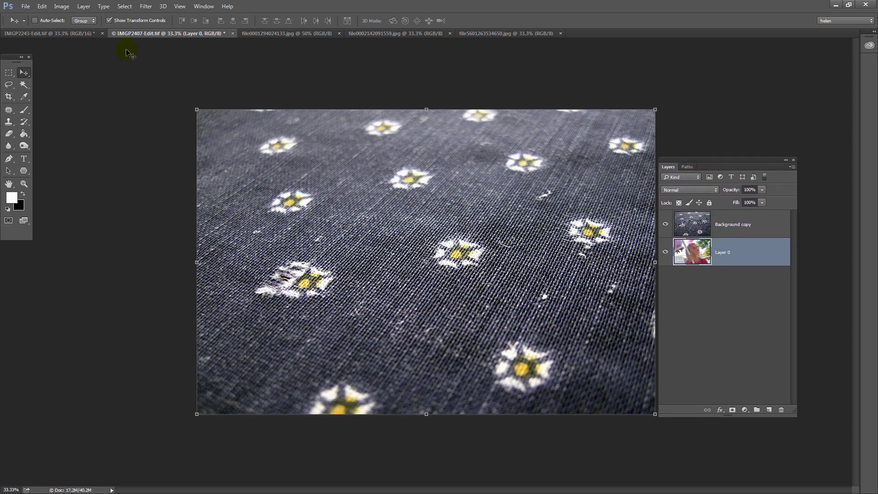
# Turn Layer 0 back into a locked Background with Layer > New > Background from Layer
pyautogui.click(82, 6)
pyautogui.moveTo(87, 16)
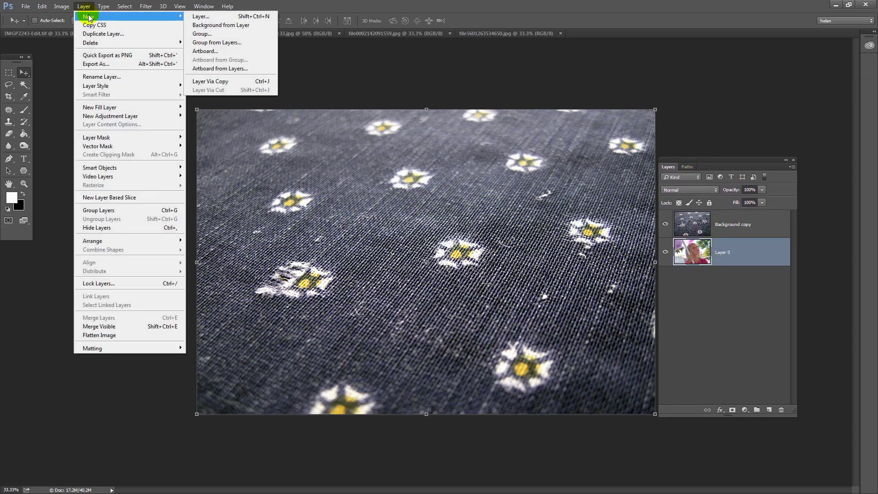
pyautogui.click(208, 26)
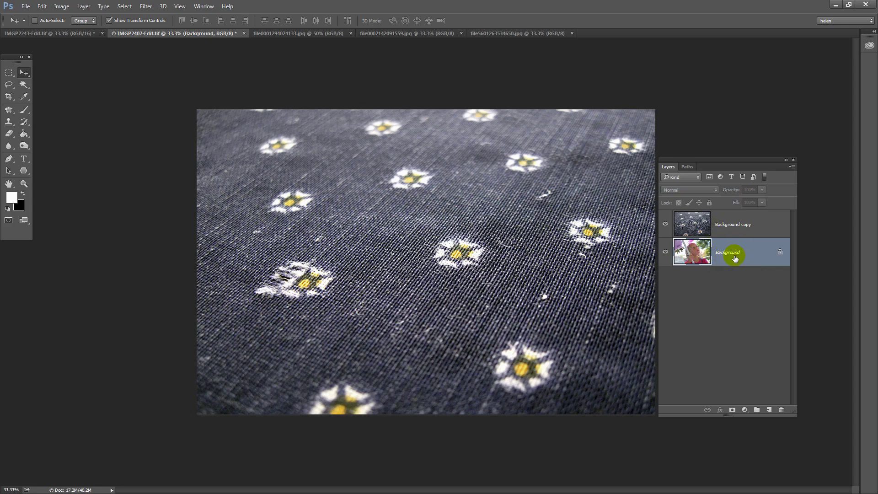
# On a new layer above Background copy, fill a roughly 3-inch central square with black
pyautogui.click(725, 225)
pyautogui.click(768, 409)
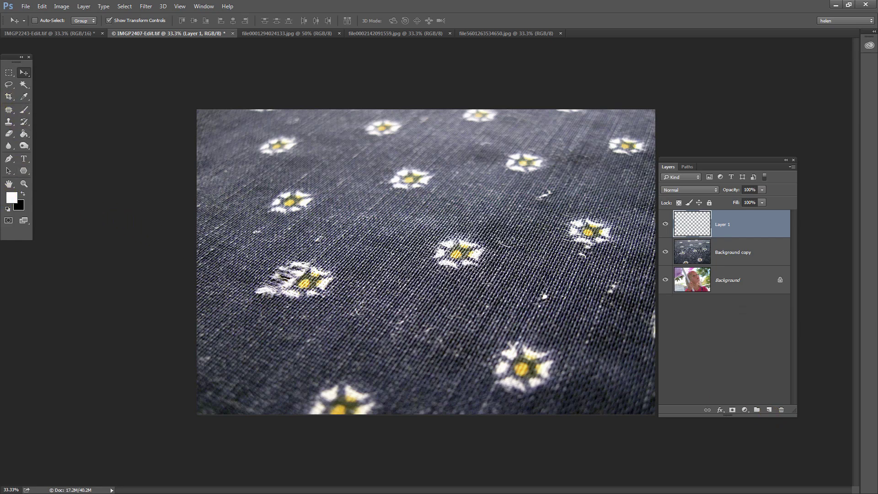
pyautogui.click(9, 72)
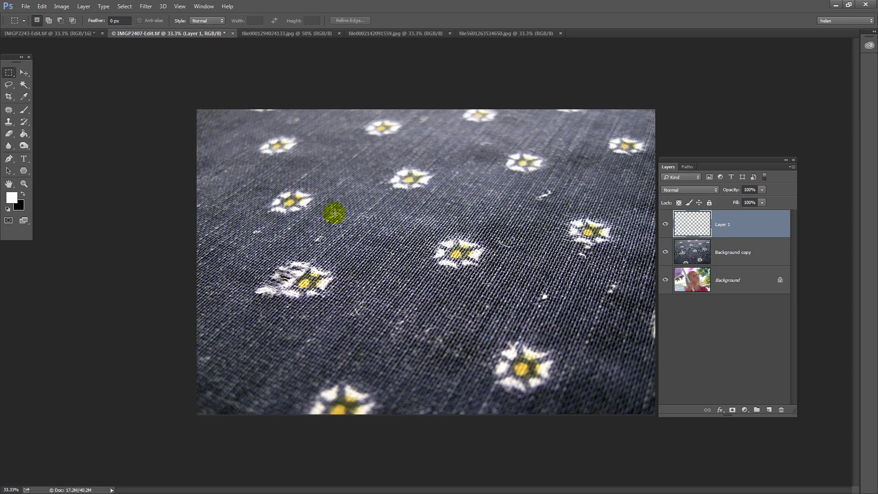
pyautogui.moveTo(346, 225); pyautogui.dragTo(428, 312)
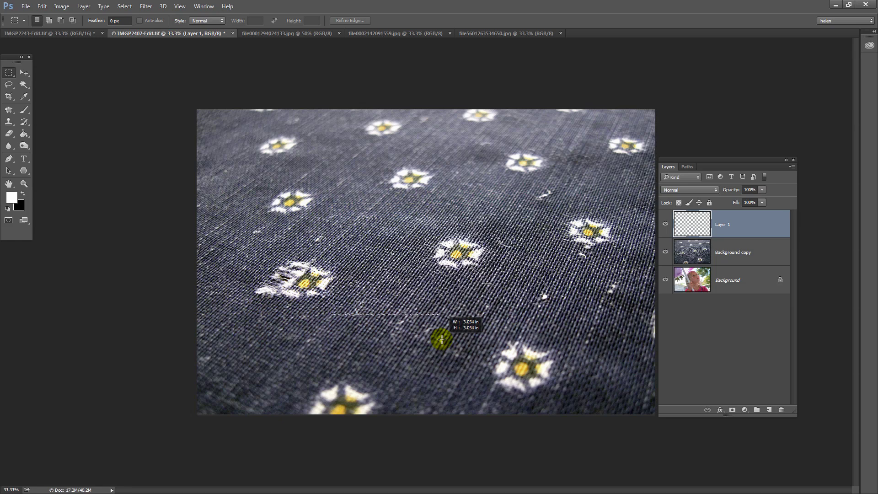
pyautogui.moveTo(442, 339); pyautogui.dragTo(439, 338)
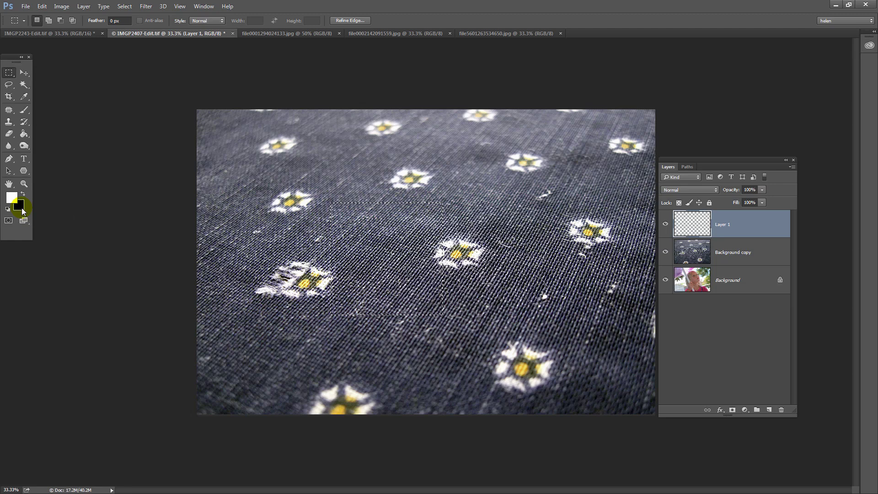
pyautogui.hotkey('ctrl', 'BackSpace')
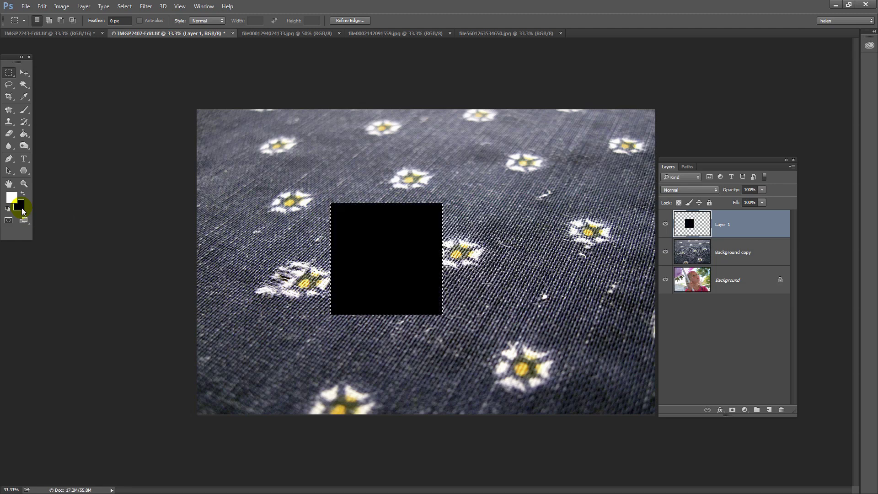
# On a new Layer 2 below Layer 1, fill a larger, bottom-heavy rectangle with white
pyautogui.click(769, 410)
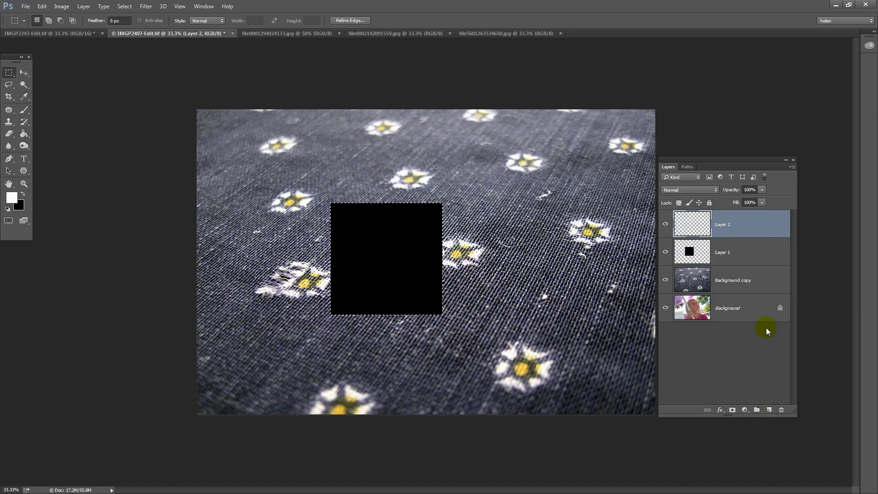
pyautogui.moveTo(718, 221); pyautogui.dragTo(712, 249)
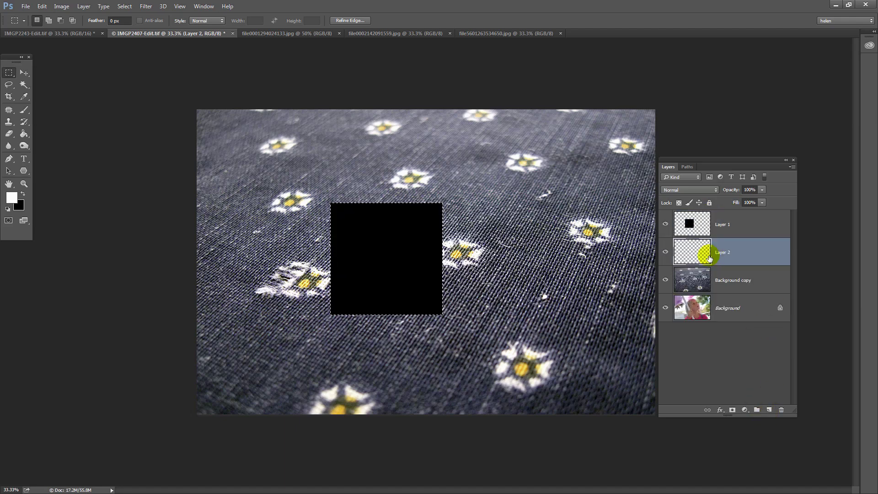
pyautogui.click(326, 198)
pyautogui.moveTo(372, 248); pyautogui.dragTo(417, 296)
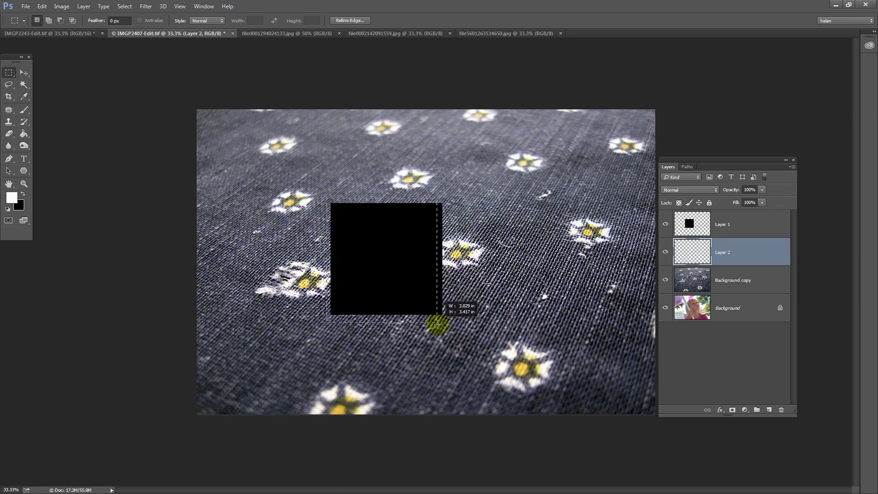
pyautogui.moveTo(437, 324); pyautogui.dragTo(446, 336)
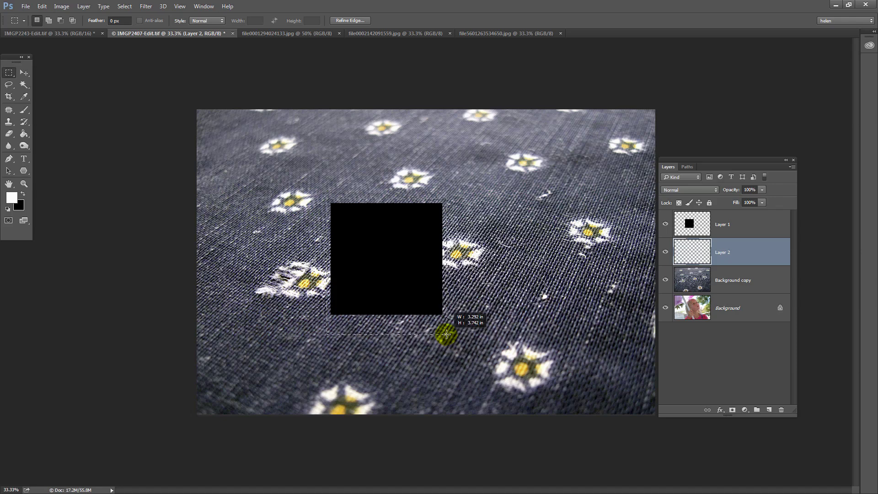
pyautogui.moveTo(447, 334); pyautogui.dragTo(447, 335)
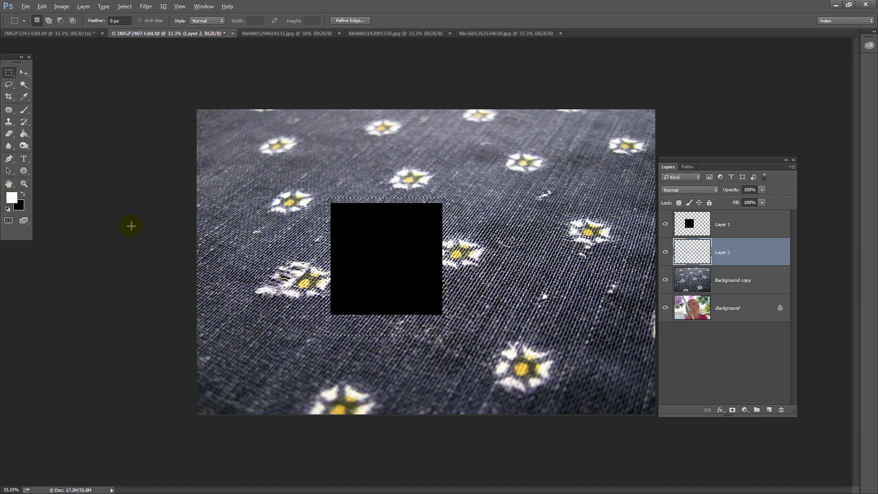
pyautogui.hotkey('alt', 'BackSpace')
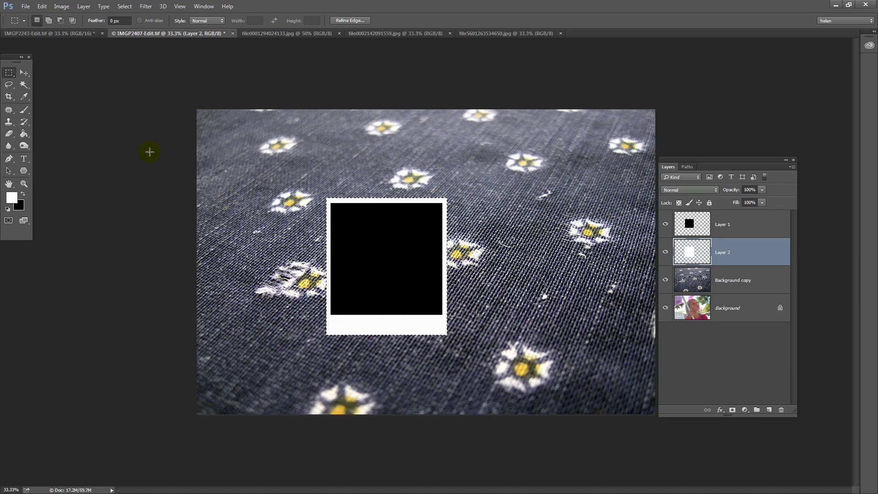
# With the Move tool, run a no-change Free Transform, then select Layer 1 alongside Layer 2
pyautogui.click(24, 74)
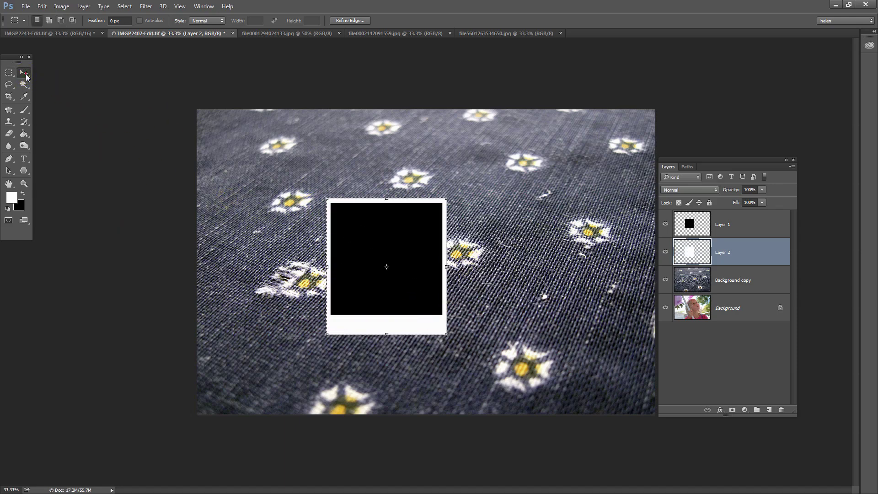
pyautogui.click(447, 267)
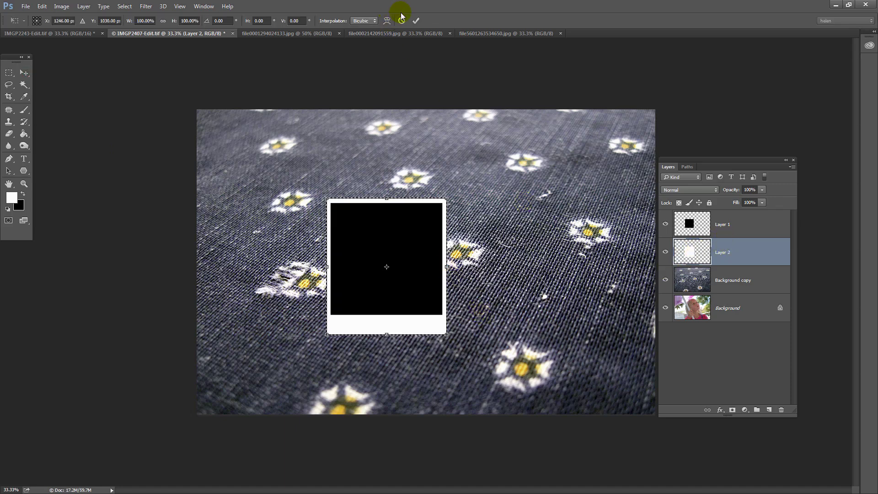
pyautogui.click(416, 20)
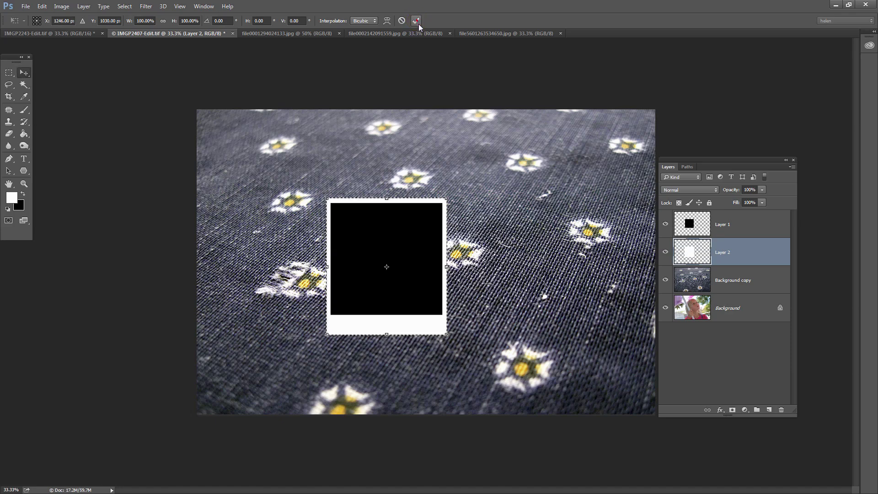
pyautogui.keyDown('shift'); pyautogui.click(727, 224); pyautogui.keyUp('shift')
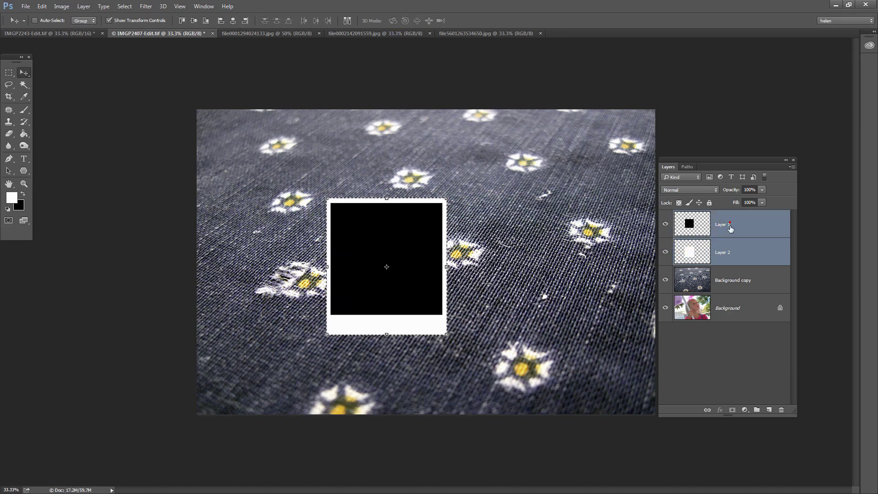
# Group Layer 1 and Layer 2 into Group 1, toggling its visibility to check it
pyautogui.keyDown('ctrl'); pyautogui.click(735, 223); pyautogui.keyUp('ctrl')
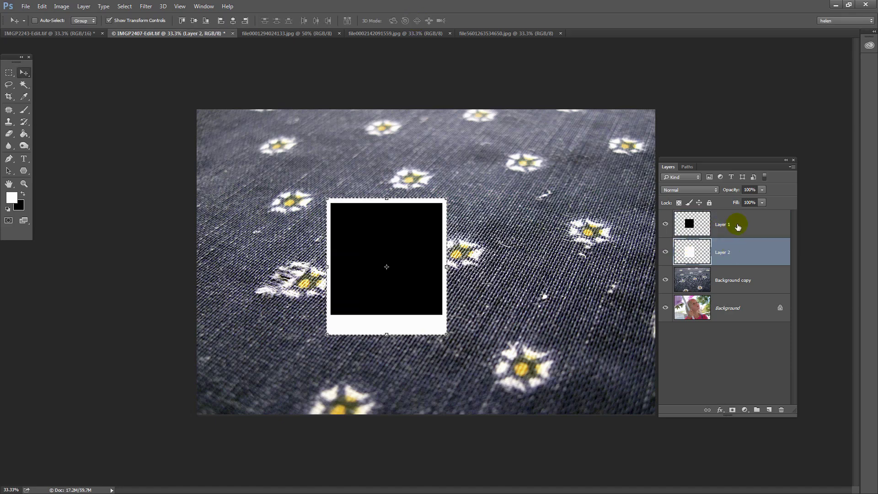
pyautogui.keyDown('ctrl'); pyautogui.click(735, 225); pyautogui.keyUp('ctrl')
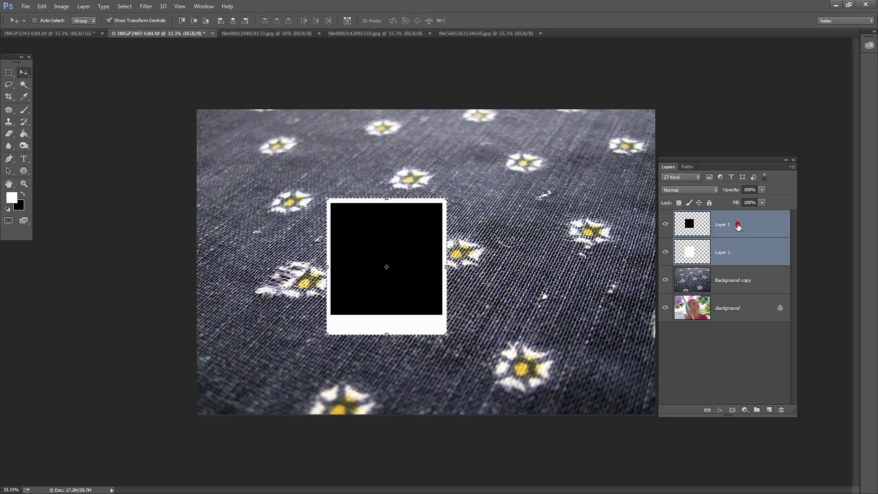
pyautogui.click(757, 410)
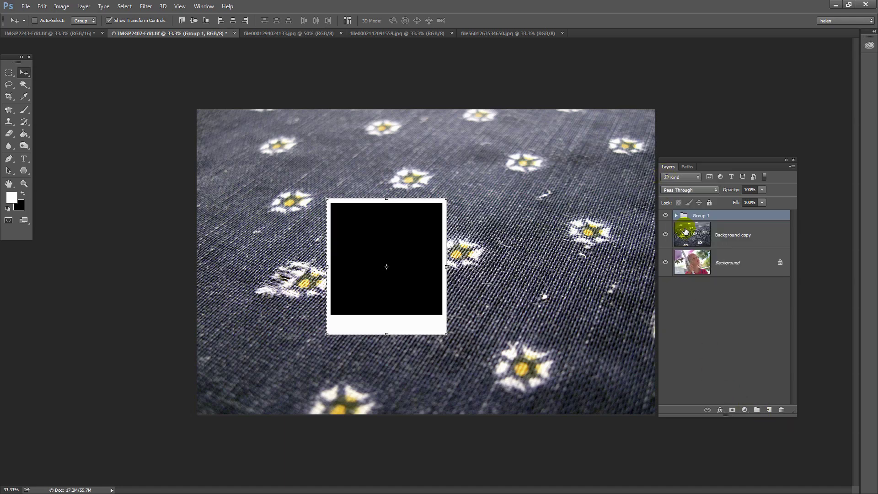
pyautogui.click(665, 217)
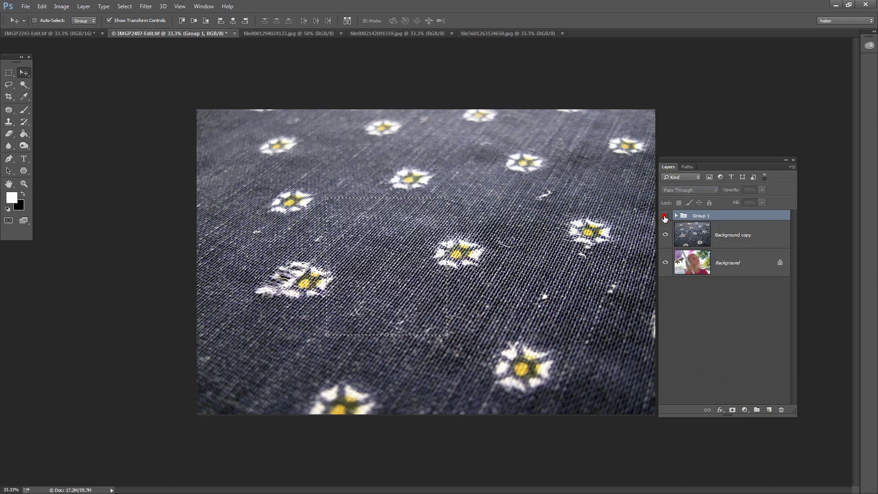
pyautogui.click(665, 217)
pyautogui.moveTo(687, 216); pyautogui.dragTo(465, 357)
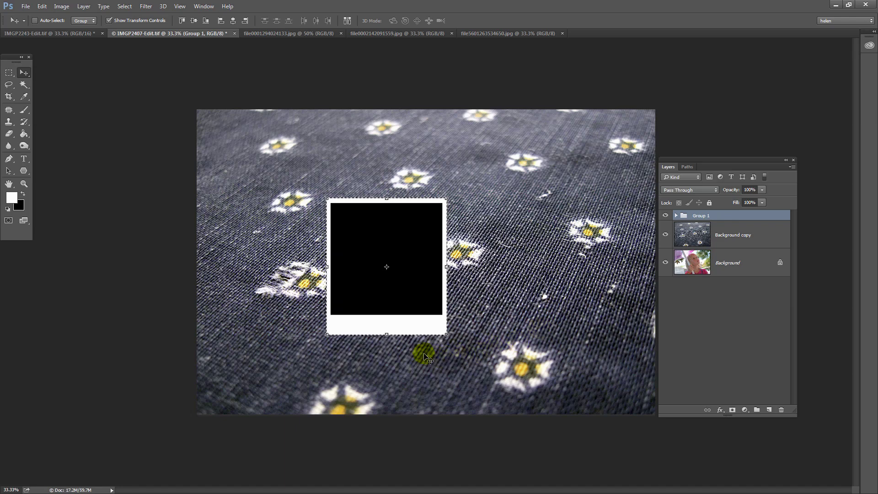
# Open Layer 1's Blending Options in Group 1 and set its Fill Opacity to 0%
pyautogui.click(8, 72)
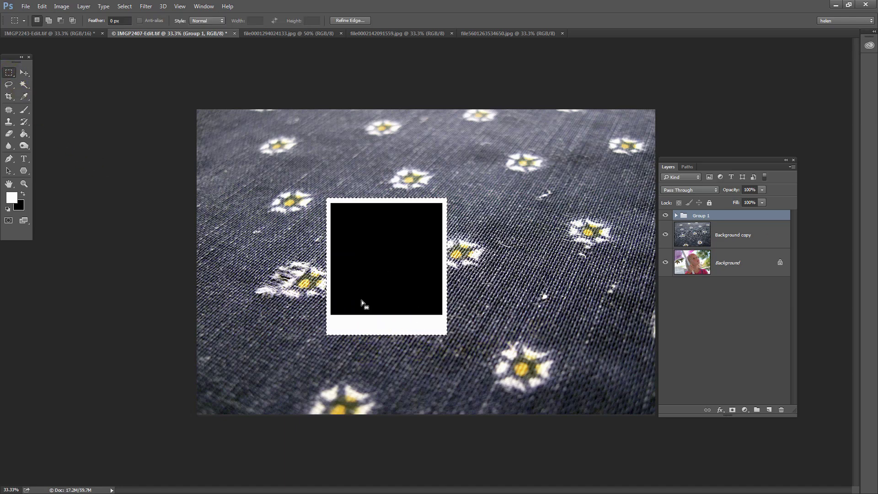
pyautogui.click(676, 215)
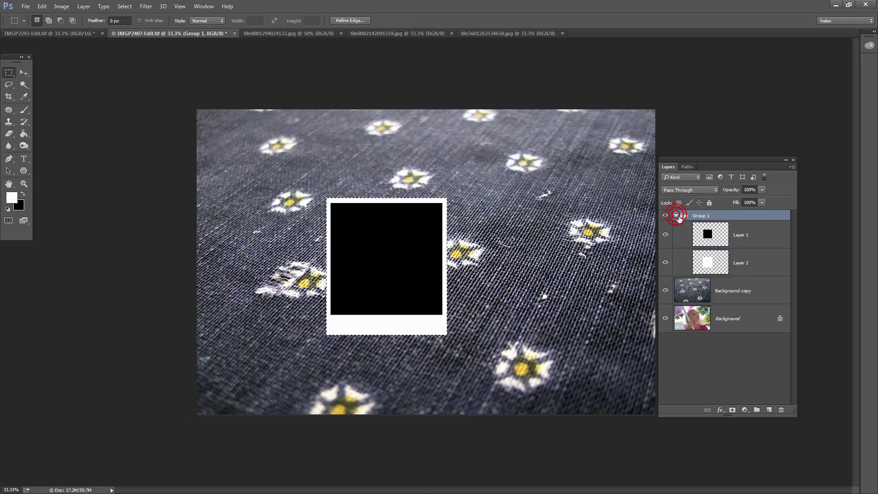
pyautogui.click(711, 236)
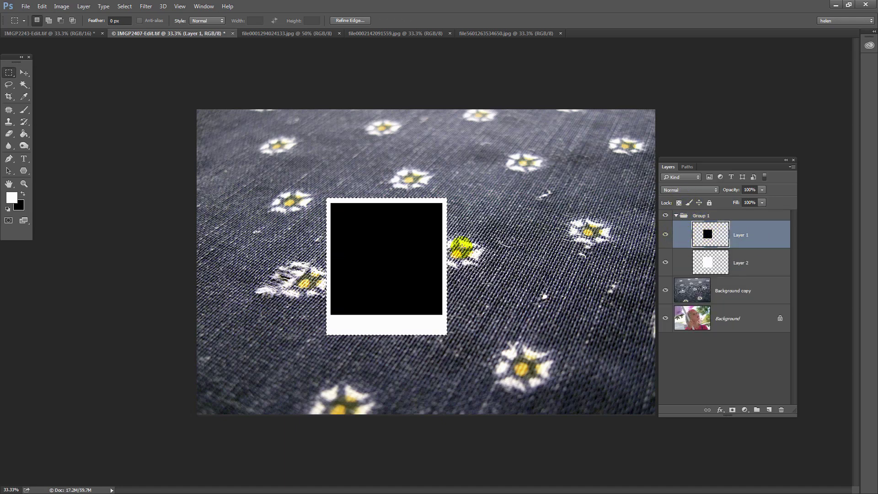
pyautogui.click(720, 410)
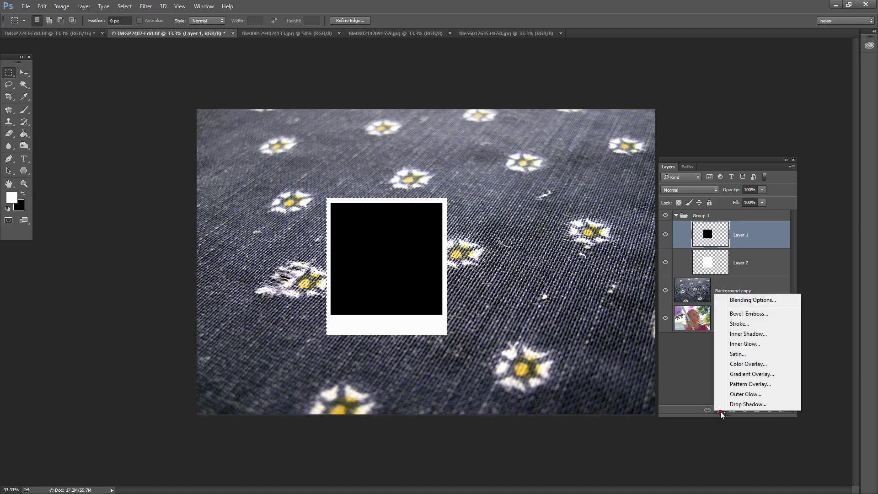
pyautogui.click(740, 301)
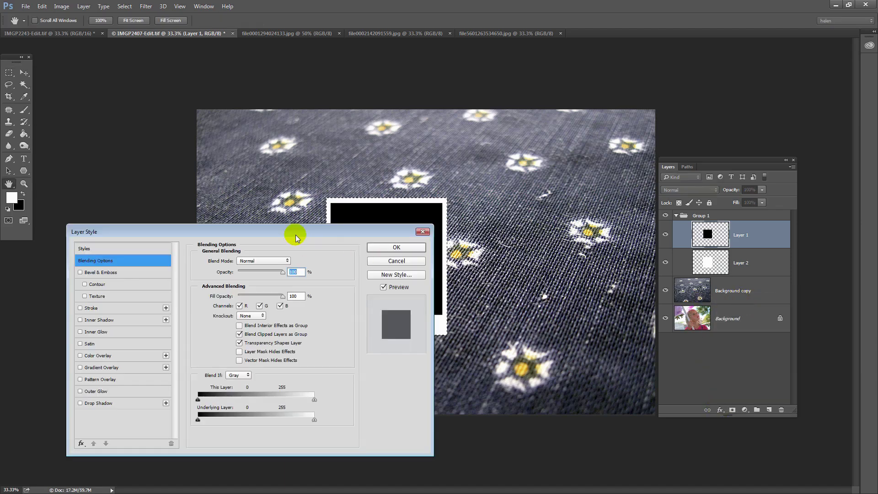
pyautogui.moveTo(294, 233); pyautogui.dragTo(676, 91)
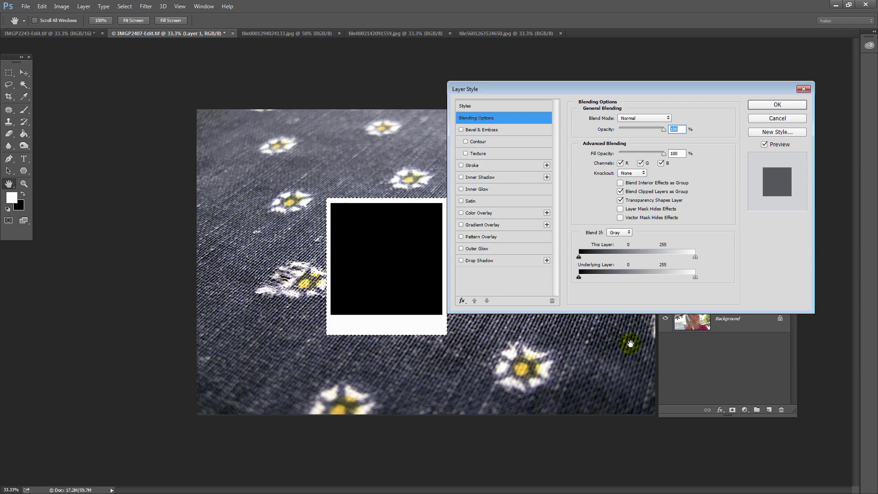
pyautogui.moveTo(590, 89); pyautogui.dragTo(489, 38)
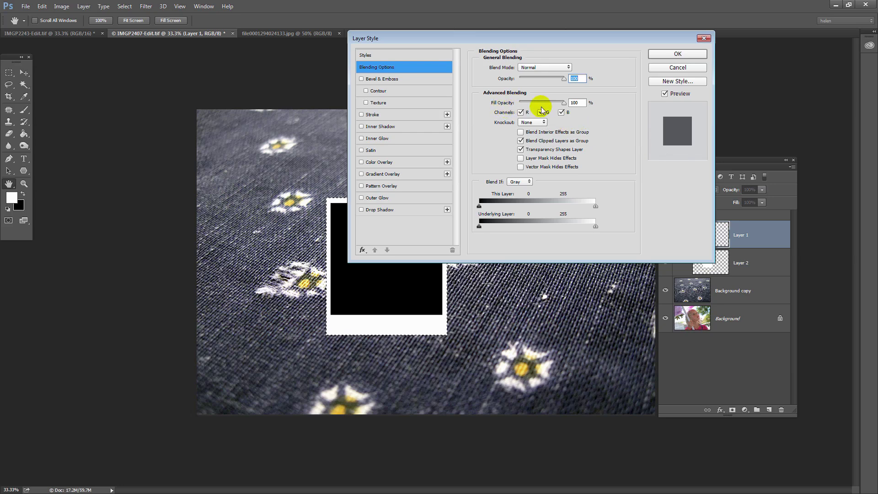
pyautogui.moveTo(564, 103); pyautogui.dragTo(520, 105)
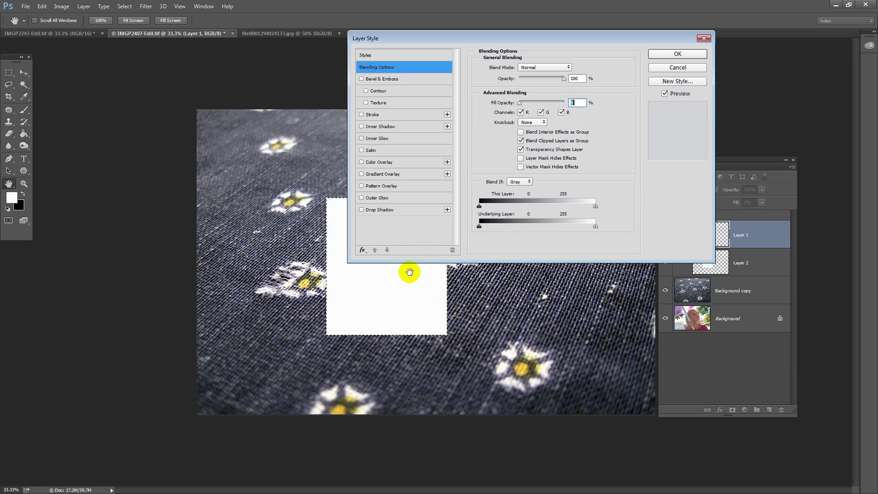
# Set Layer 1's Knockout to Deep so the girl photo shows through
pyautogui.click(543, 122)
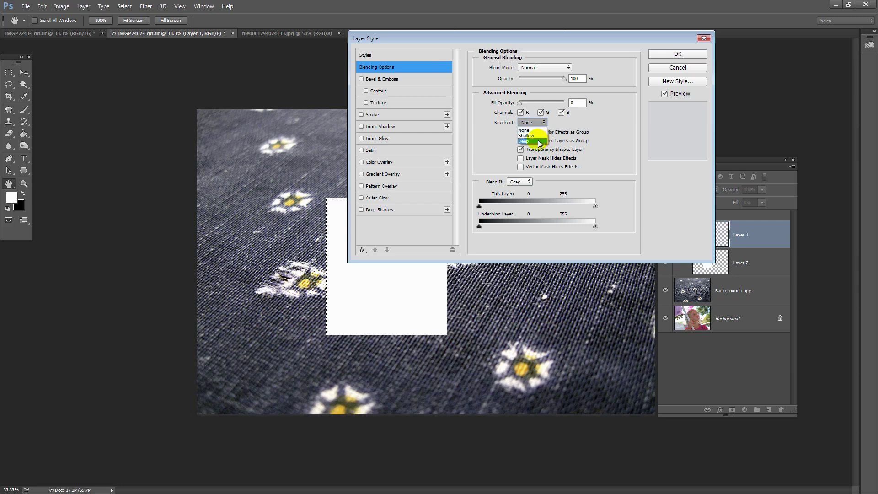
pyautogui.click(540, 141)
pyautogui.moveTo(460, 34); pyautogui.dragTo(611, 68)
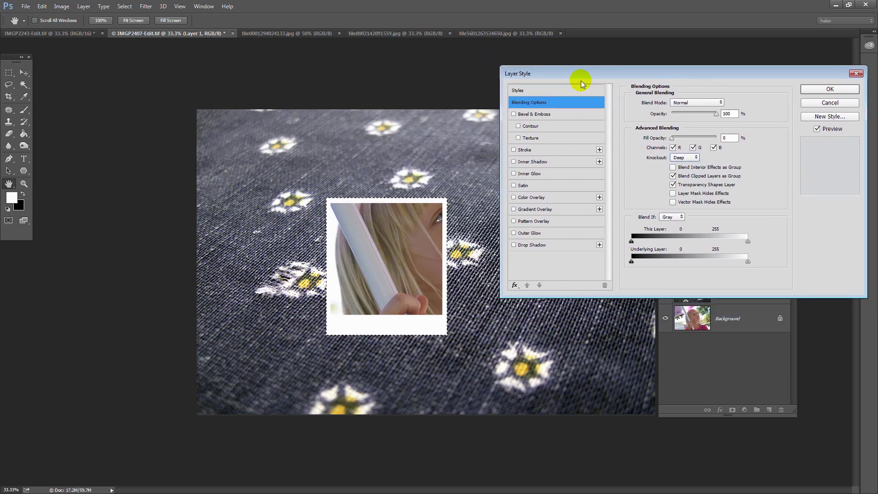
pyautogui.moveTo(602, 72); pyautogui.dragTo(553, 67)
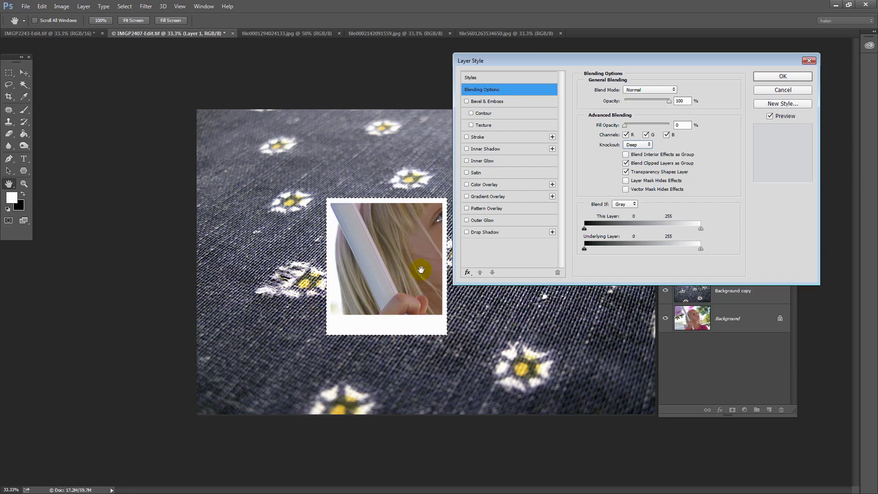
# Add an Inner Shadow with size 0 to Layer 1 and apply the style
pyautogui.click(467, 150)
pyautogui.click(493, 153)
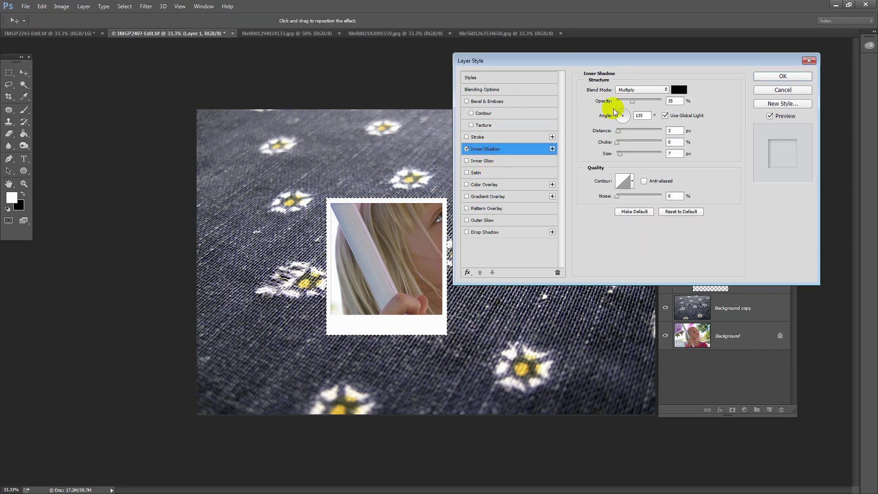
pyautogui.moveTo(622, 156); pyautogui.dragTo(620, 157)
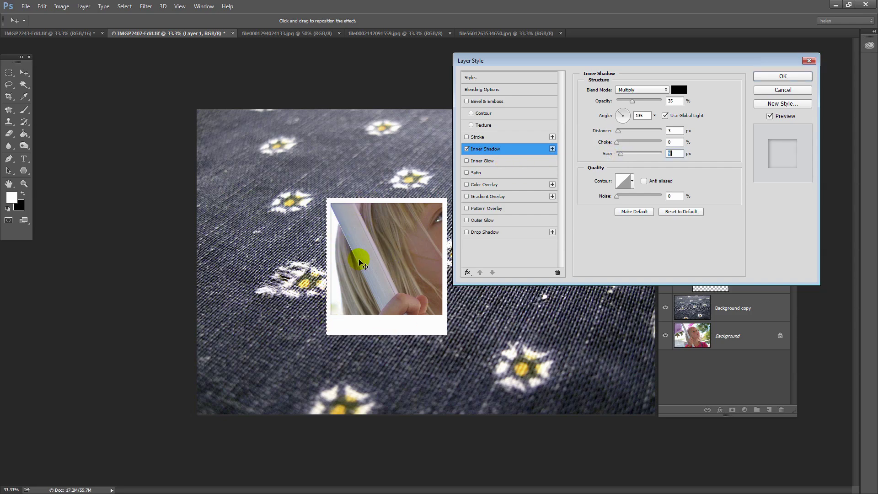
pyautogui.click(782, 76)
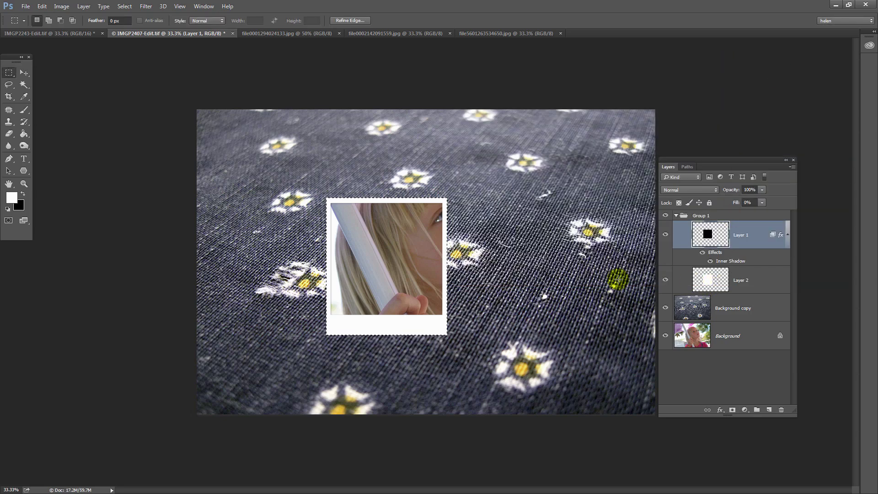
# Give Layer 2's white Polaroid frame a Drop Shadow at about 80% opacity
pyautogui.click(714, 278)
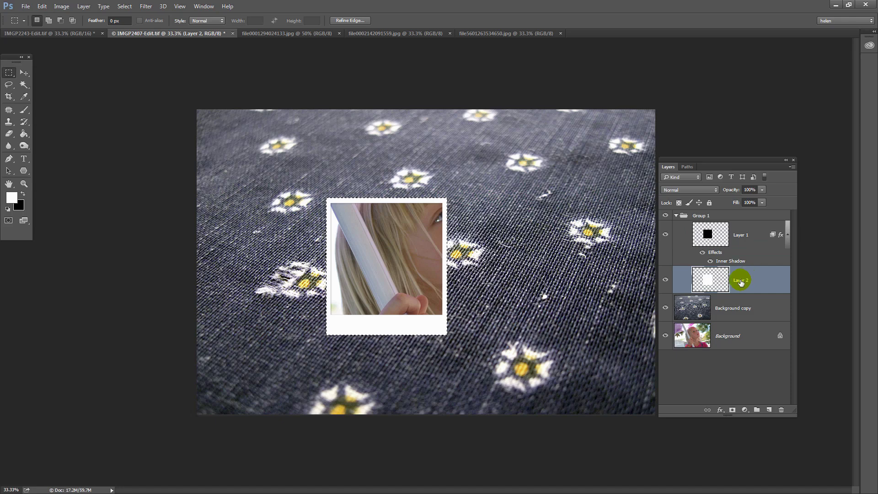
pyautogui.click(720, 410)
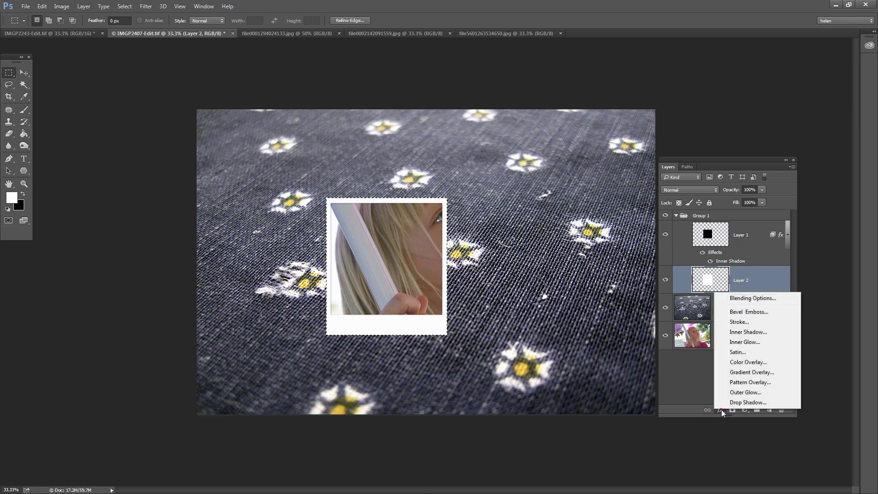
pyautogui.click(740, 402)
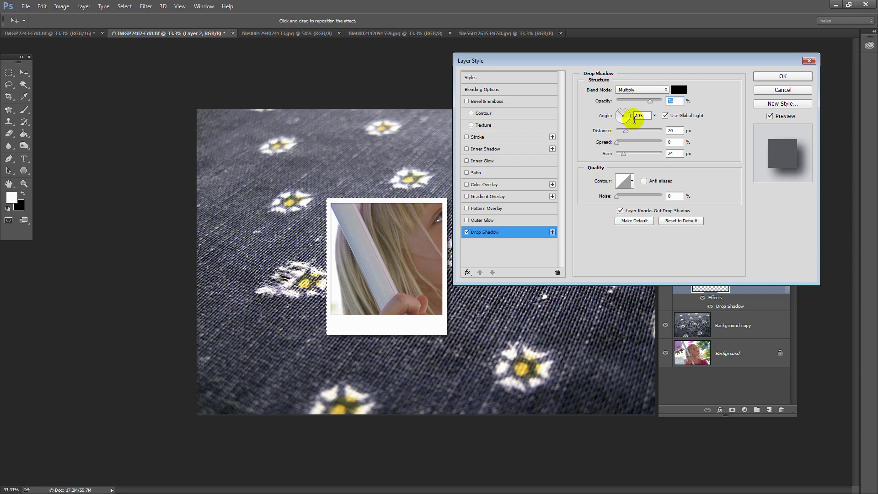
pyautogui.moveTo(651, 102)
pyautogui.mouseDown()
pyautogui.moveTo(640, 101)
pyautogui.moveTo(648, 101)
pyautogui.mouseUp()
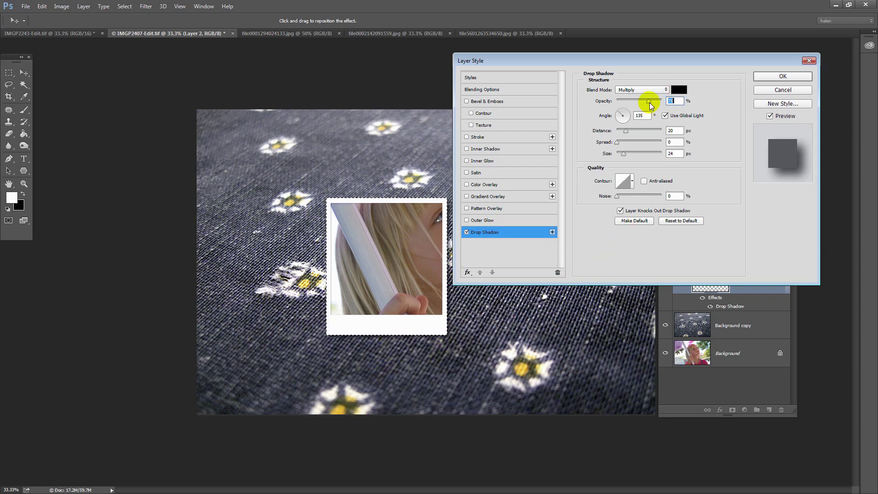
pyautogui.moveTo(650, 101); pyautogui.dragTo(654, 101)
pyautogui.click(783, 76)
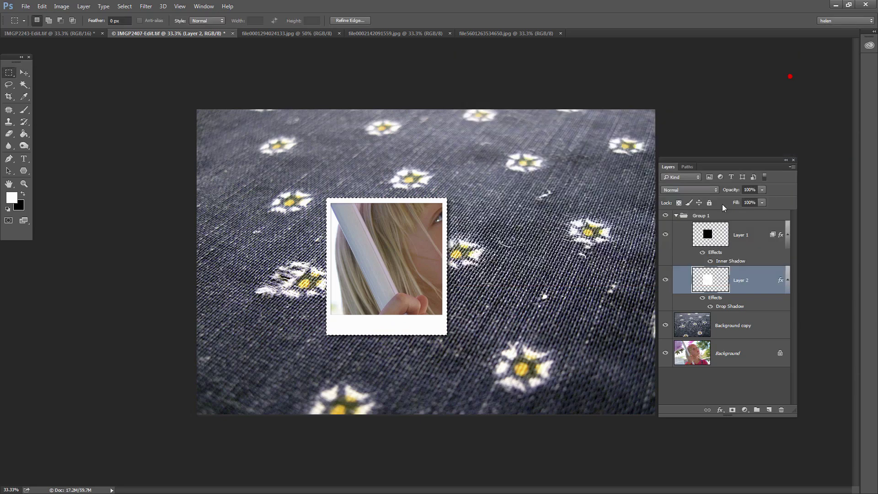
# Collapse Group 1, duplicate it as Group 1 copy, and stack the copy directly beneath it
pyautogui.click(676, 215)
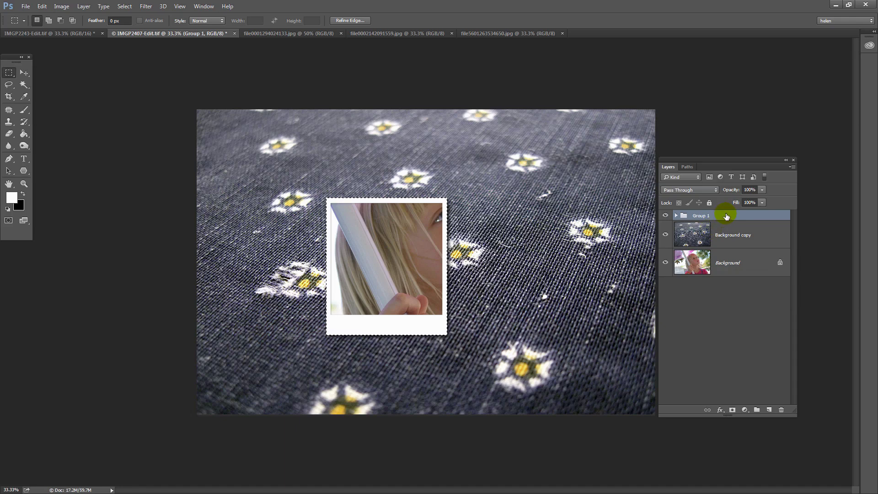
pyautogui.moveTo(727, 216); pyautogui.dragTo(769, 409)
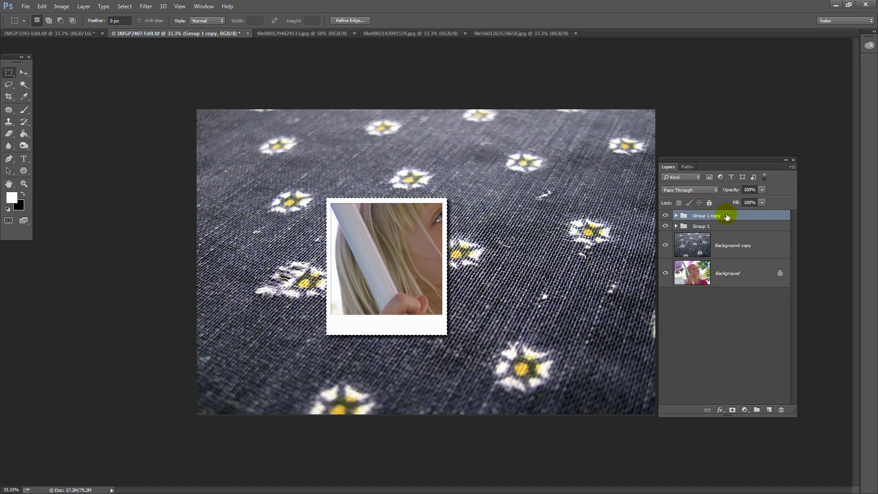
pyautogui.moveTo(725, 215); pyautogui.dragTo(725, 230)
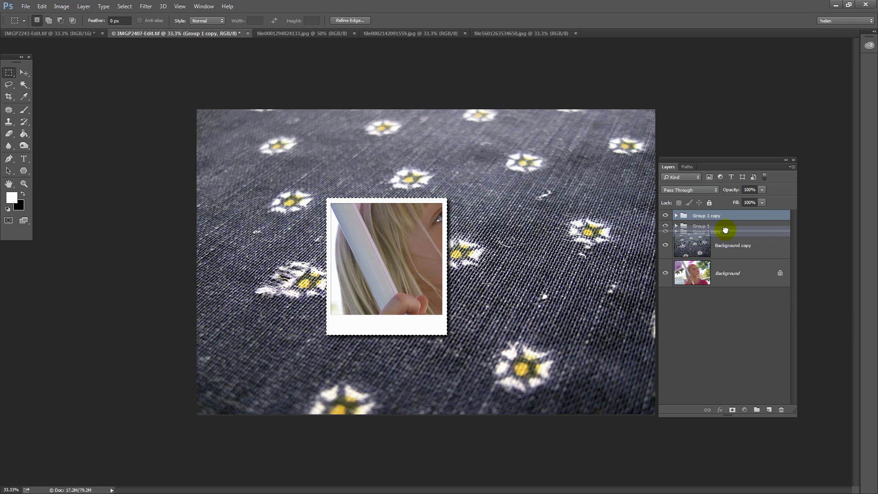
pyautogui.moveTo(725, 230); pyautogui.dragTo(726, 230)
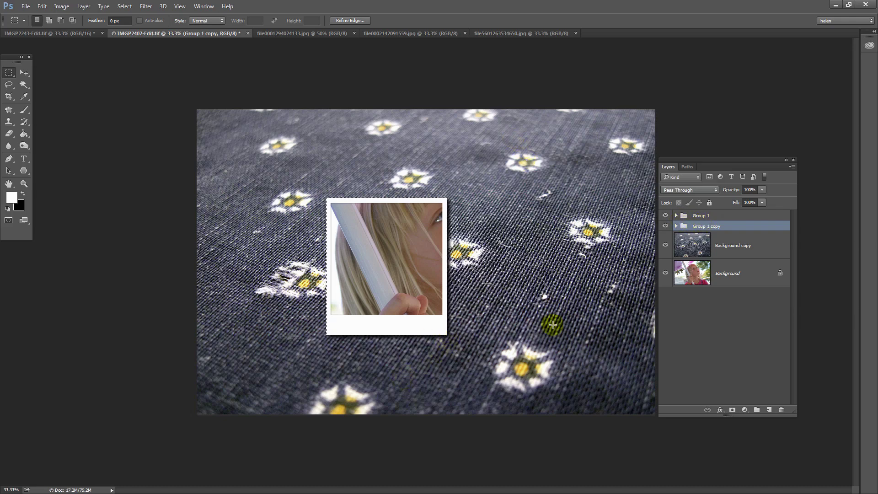
# Move Group 1 copy's Polaroid to the right and Group 1's Polaroid up and right
pyautogui.click(24, 72)
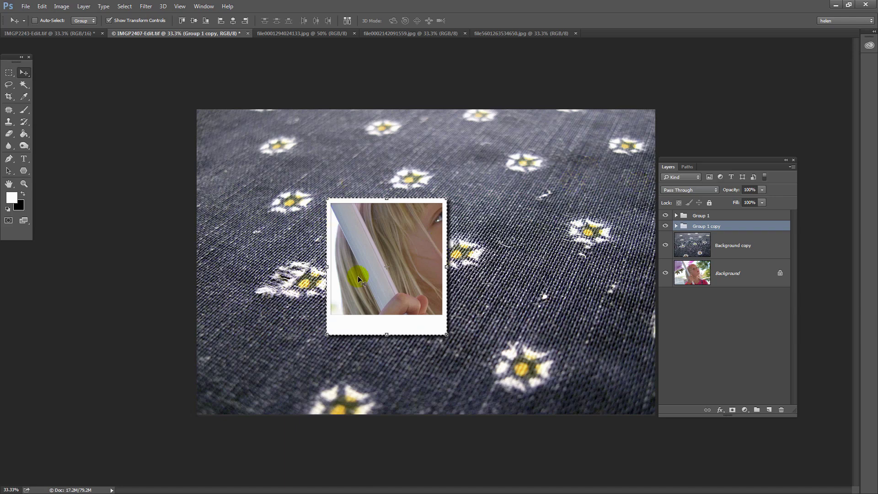
pyautogui.click(396, 329)
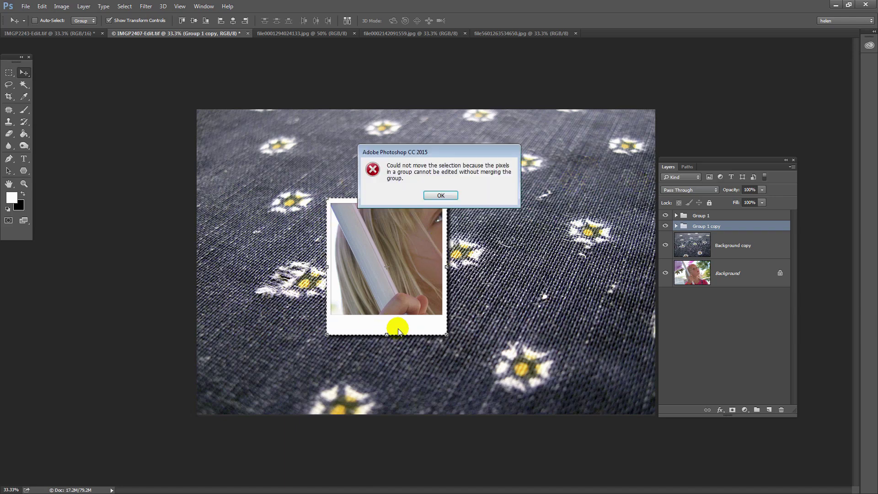
pyautogui.press('Return')
pyautogui.hotkey('ctrl', 'd')
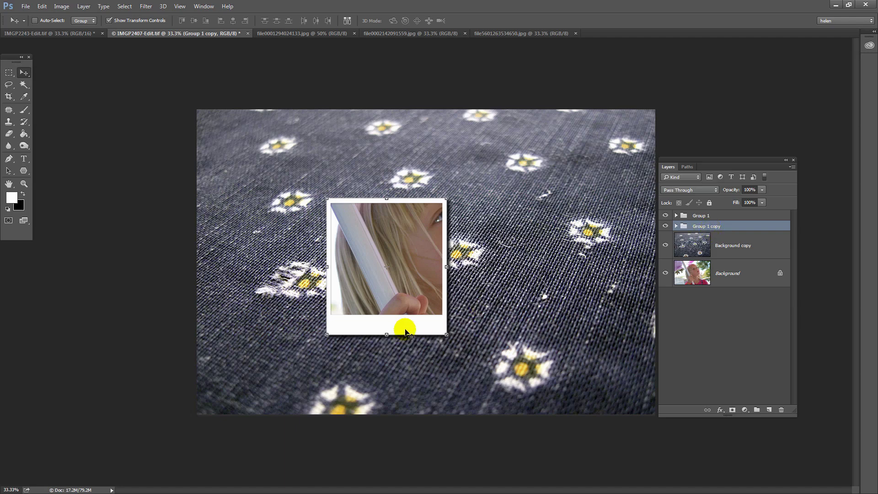
pyautogui.moveTo(405, 331); pyautogui.dragTo(533, 343)
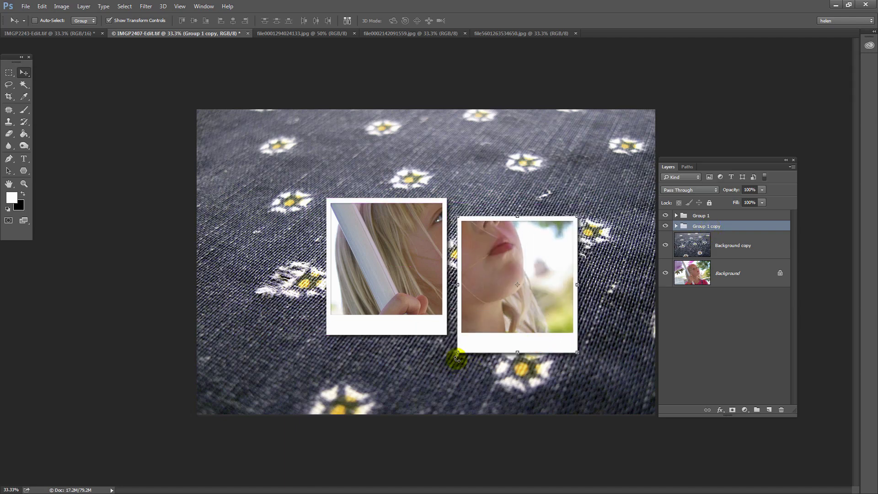
pyautogui.click(699, 216)
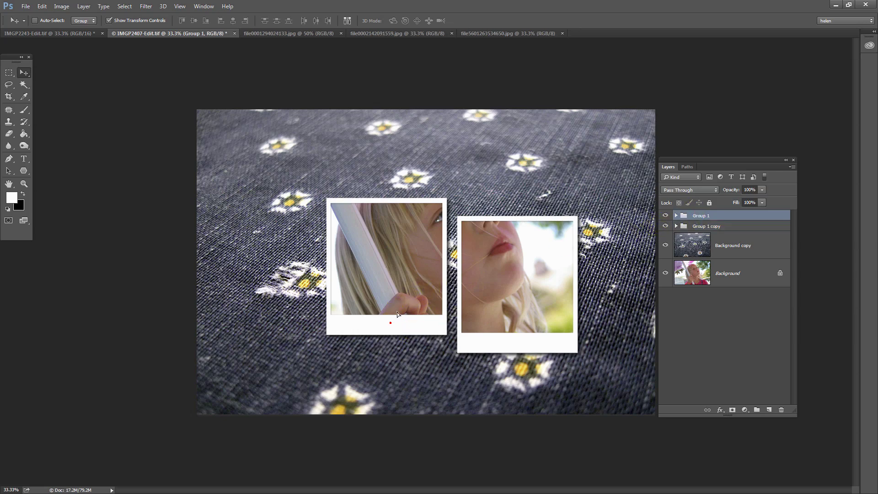
pyautogui.moveTo(392, 321); pyautogui.dragTo(424, 286)
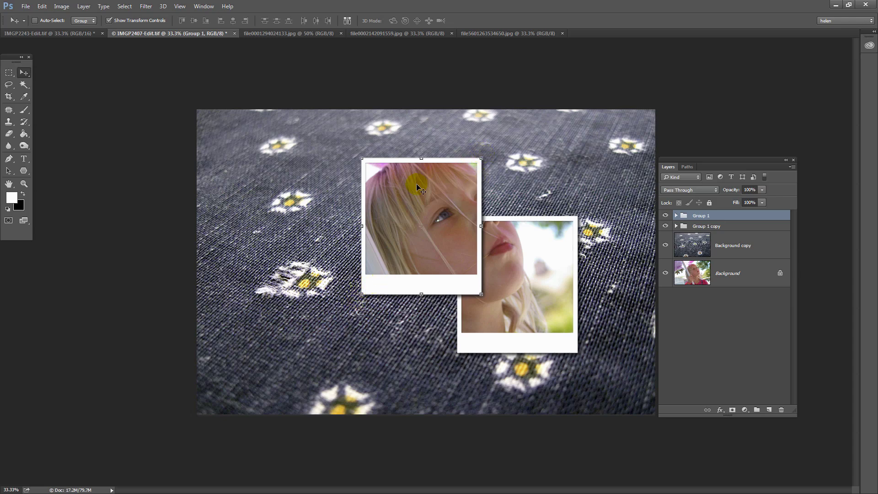
# Rotate Group 1 about 6° counter-clockwise and Group 1 copy about 6° clockwise
pyautogui.moveTo(356, 149)
pyautogui.mouseDown()
pyautogui.moveTo(354, 142)
pyautogui.moveTo(343, 147)
pyautogui.mouseUp()
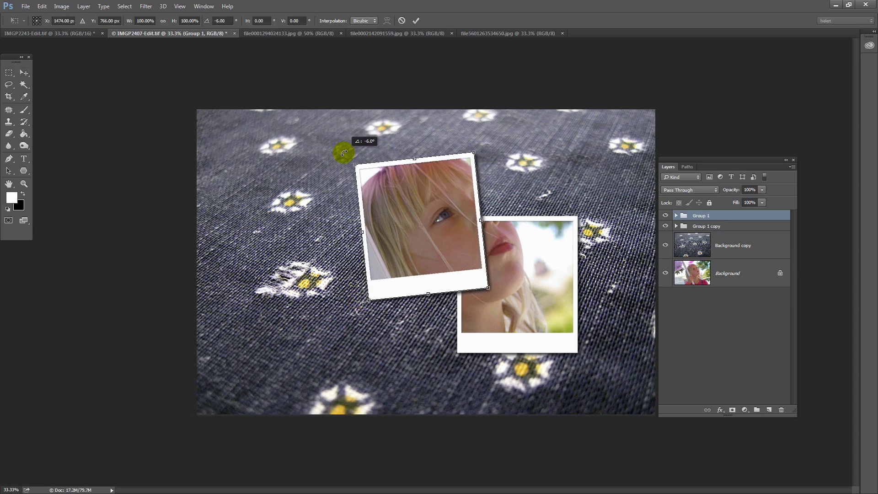
pyautogui.click(547, 150)
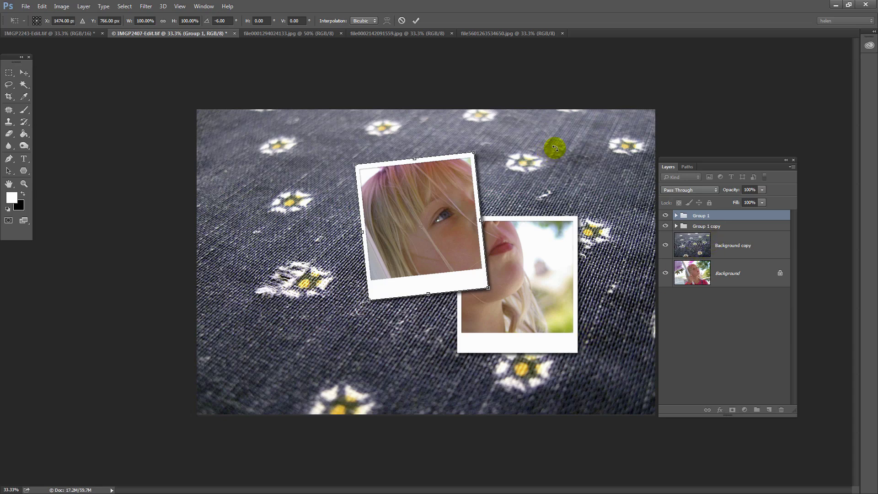
pyautogui.click(416, 21)
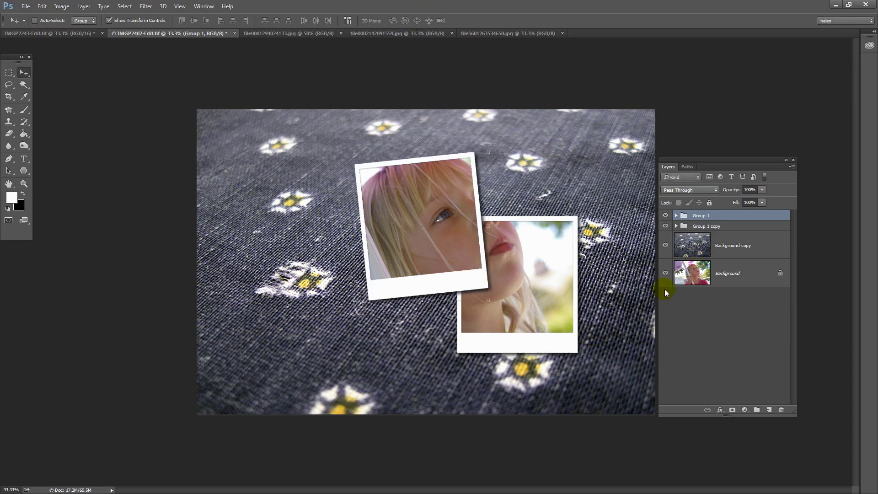
pyautogui.click(704, 225)
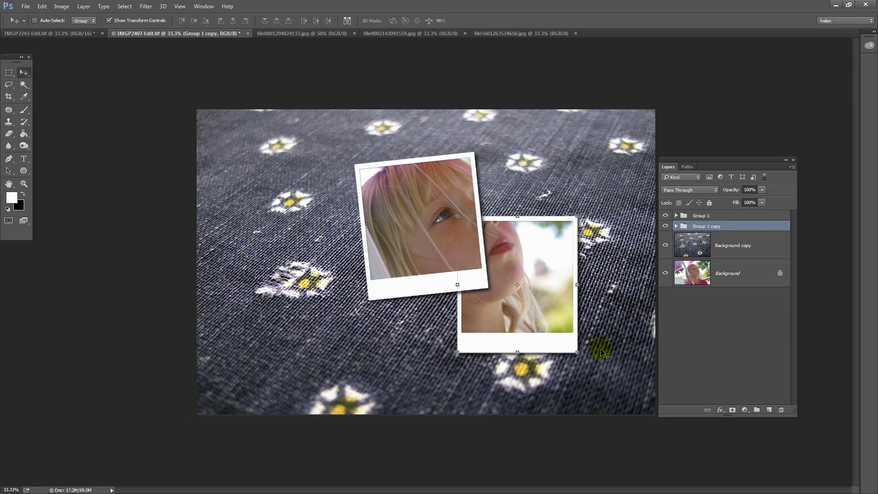
pyautogui.moveTo(586, 356); pyautogui.dragTo(549, 350)
pyautogui.click(415, 21)
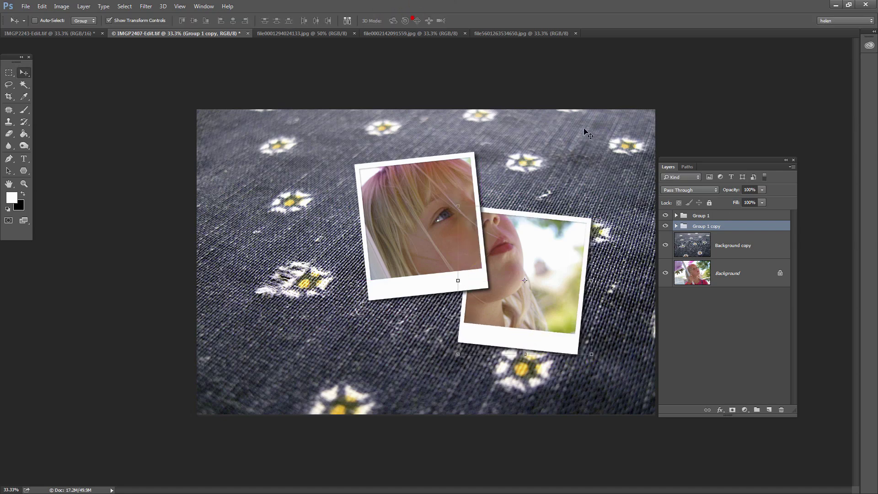
# Duplicate Group 1 copy as Group 1 copy 2 and place it beneath Group 1 copy
pyautogui.click(737, 226)
pyautogui.moveTo(737, 226)
pyautogui.mouseDown()
pyautogui.moveTo(745, 390)
pyautogui.moveTo(768, 409)
pyautogui.mouseUp()
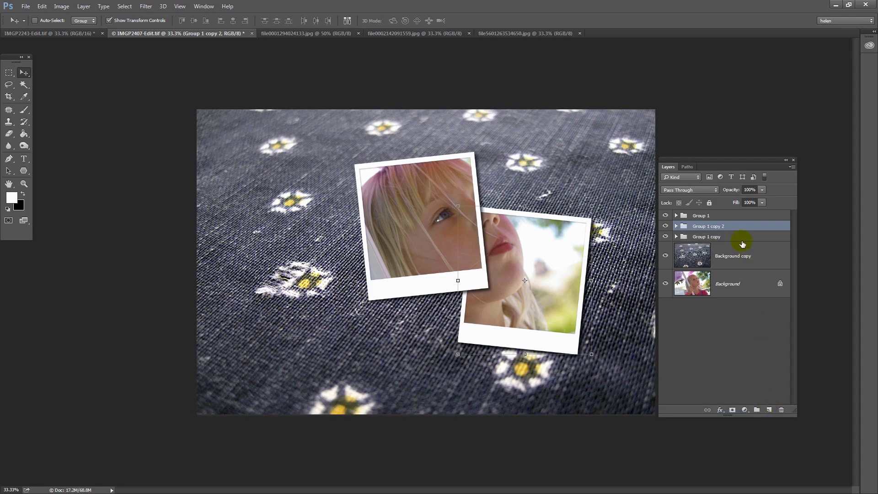
pyautogui.click(738, 227)
pyautogui.moveTo(738, 227); pyautogui.dragTo(737, 231)
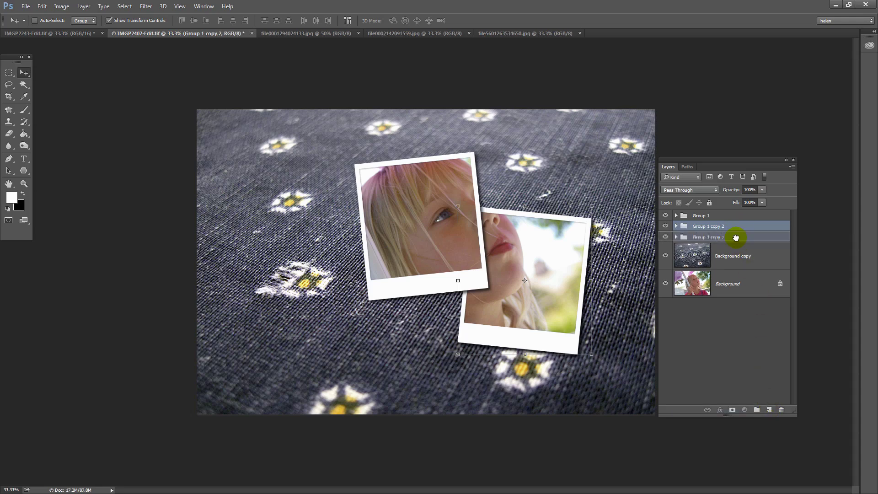
pyautogui.moveTo(736, 237); pyautogui.dragTo(735, 243)
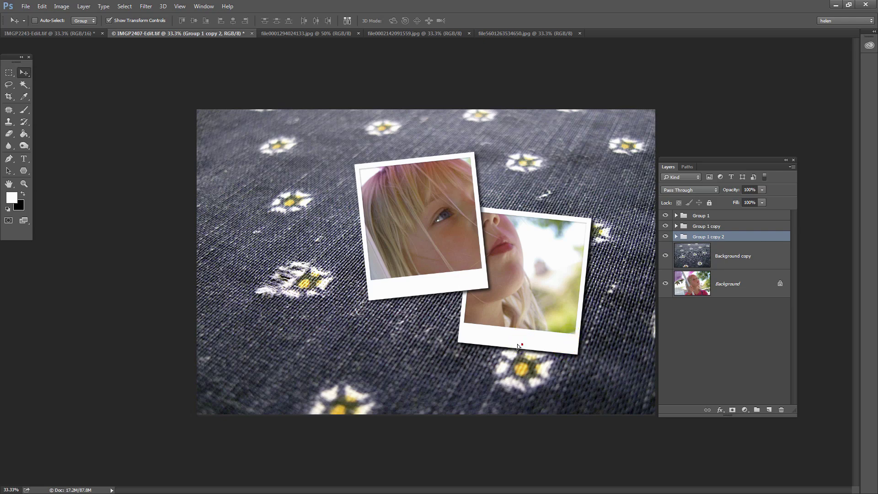
# Move Group 1 copy 2 to the left and tilt it about 31° counter-clockwise
pyautogui.moveTo(517, 344); pyautogui.dragTo(334, 328)
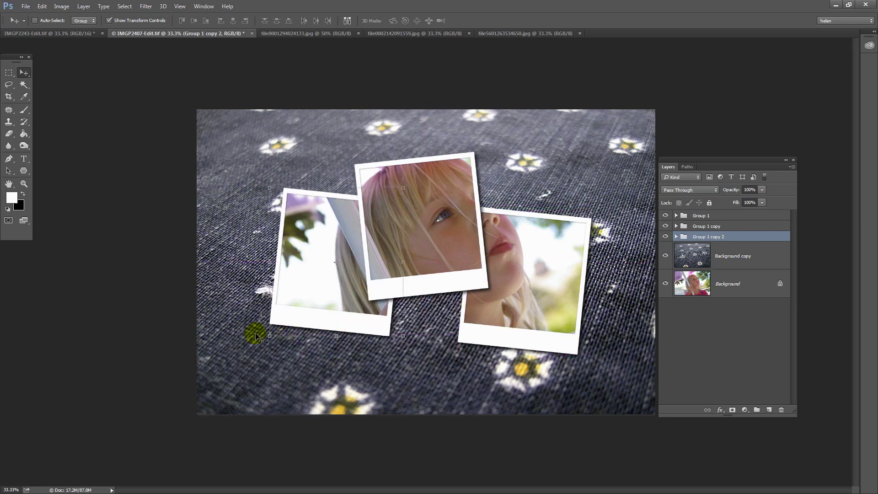
pyautogui.moveTo(256, 337); pyautogui.dragTo(334, 201)
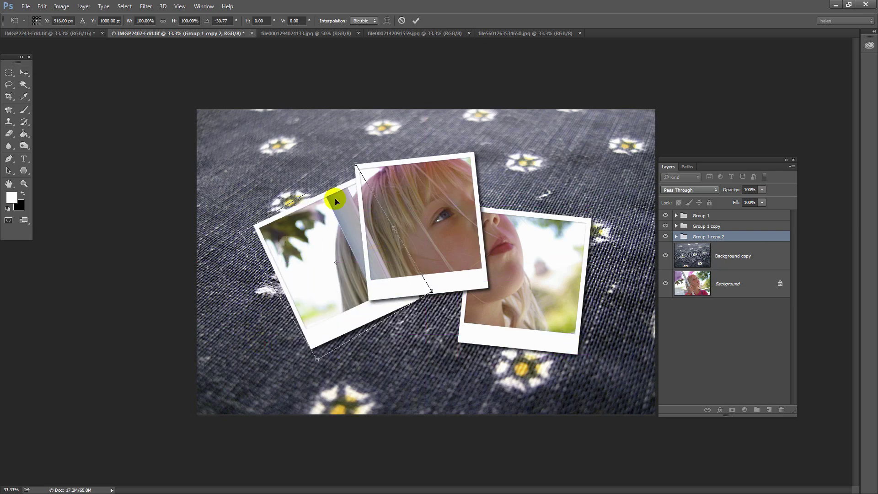
pyautogui.click(416, 21)
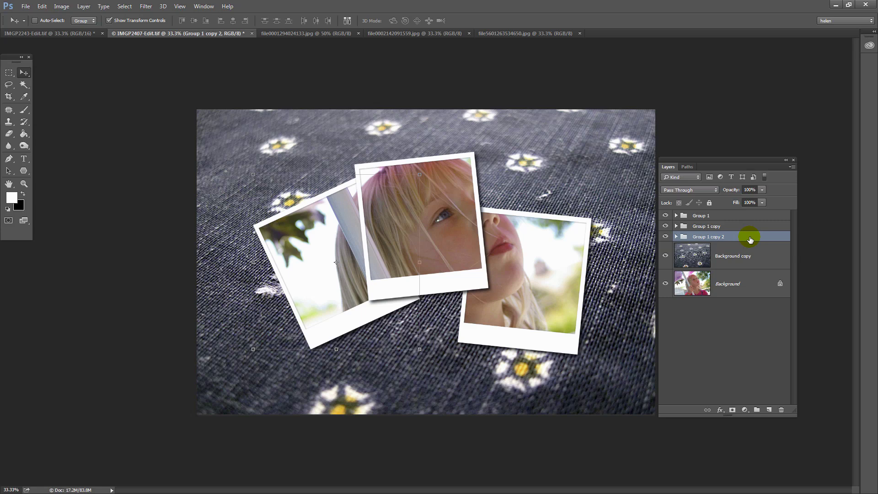
# Add Group 1 copy 3, moved down and right and rotated more upright
pyautogui.moveTo(750, 238); pyautogui.dragTo(769, 409)
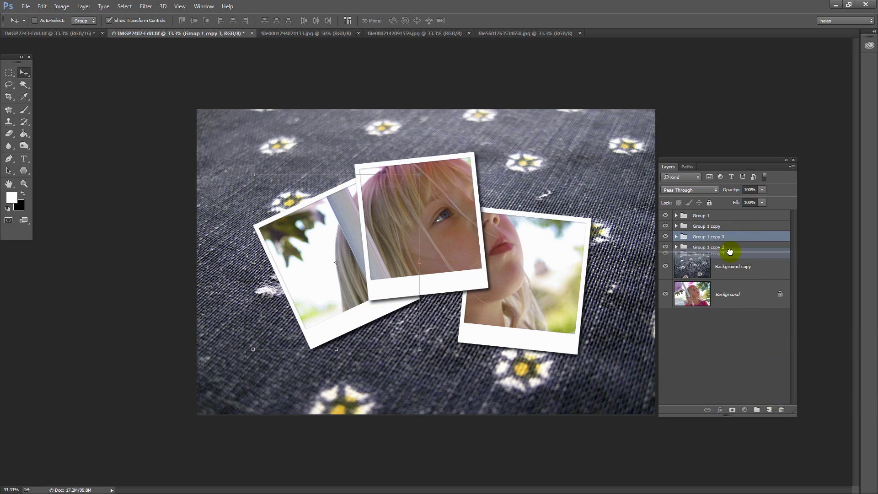
pyautogui.moveTo(384, 290); pyautogui.dragTo(464, 348)
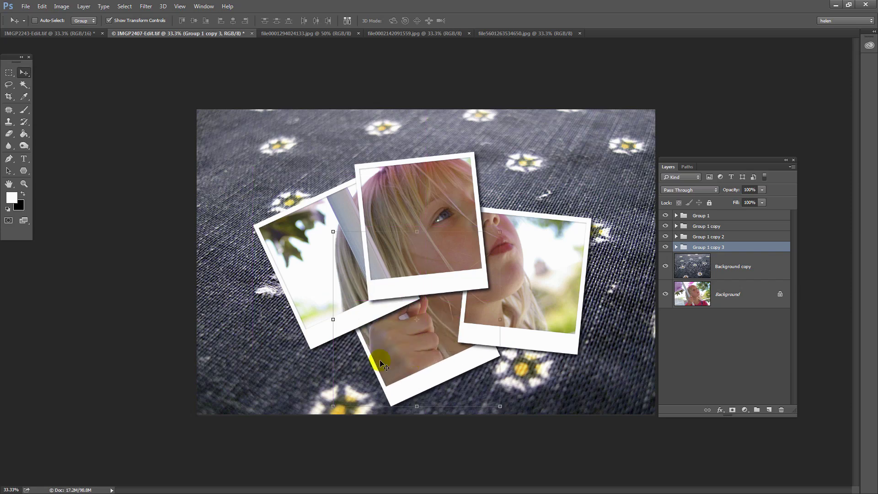
pyautogui.moveTo(326, 409); pyautogui.dragTo(300, 371)
pyautogui.click(415, 20)
# Add Group 1 copy 4 up-right and copy 5 at lower left, rotated clockwise
pyautogui.moveTo(777, 257); pyautogui.dragTo(769, 410)
pyautogui.moveTo(724, 247); pyautogui.dragTo(725, 263)
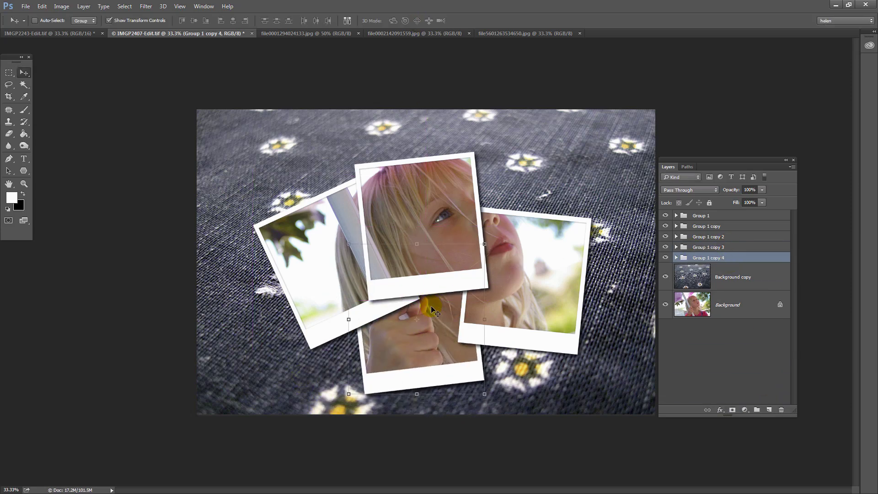
pyautogui.moveTo(421, 308); pyautogui.dragTo(523, 206)
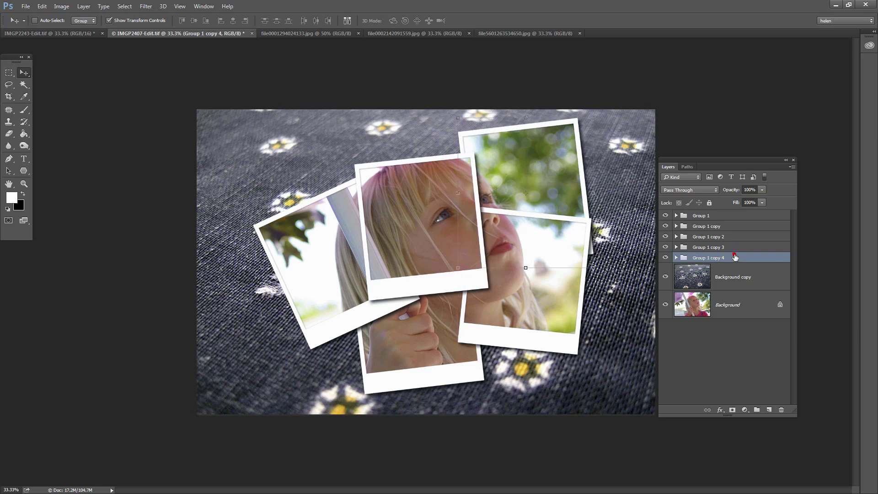
pyautogui.moveTo(733, 258); pyautogui.dragTo(766, 408)
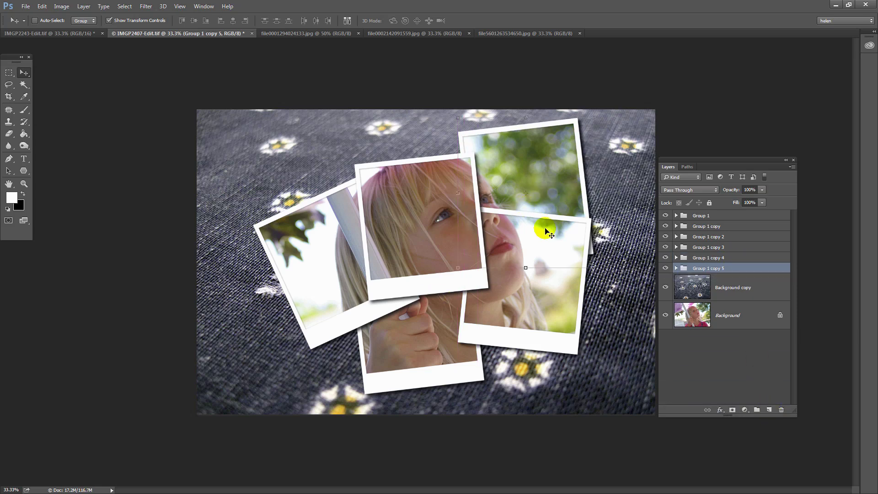
pyautogui.moveTo(544, 224); pyautogui.dragTo(311, 314)
pyautogui.hotkey('ctrl', 't')
pyautogui.moveTo(366, 398); pyautogui.dragTo(357, 412)
pyautogui.click(434, 20)
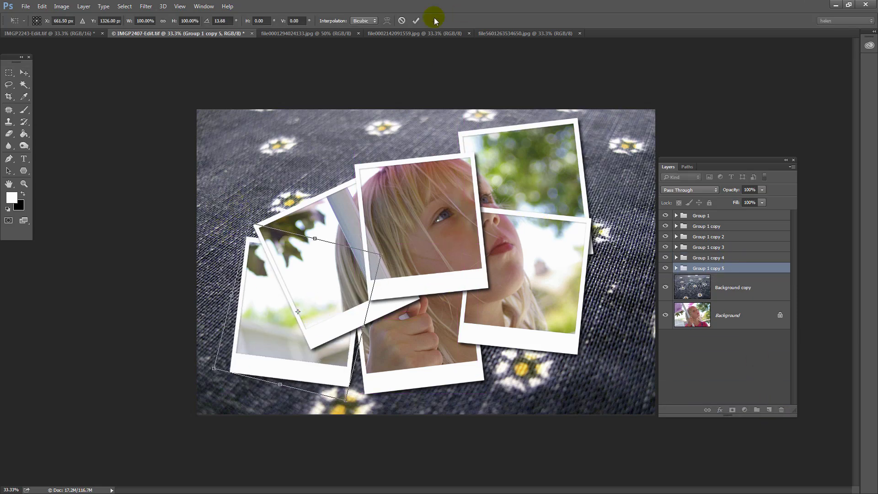
# Add Group 1 copy 6 at the top-left, tilted to about -9.79°
pyautogui.moveTo(715, 269); pyautogui.dragTo(768, 409)
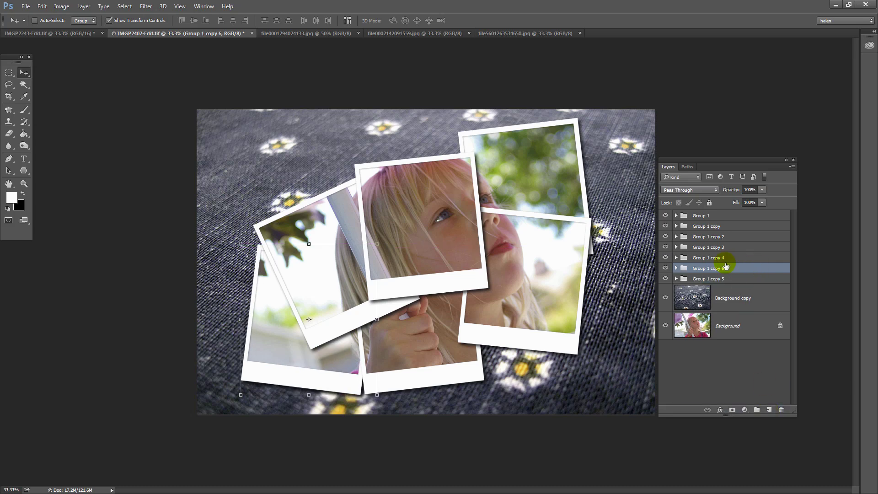
pyautogui.moveTo(311, 280); pyautogui.dragTo(300, 153)
pyautogui.hotkey('ctrl', 't')
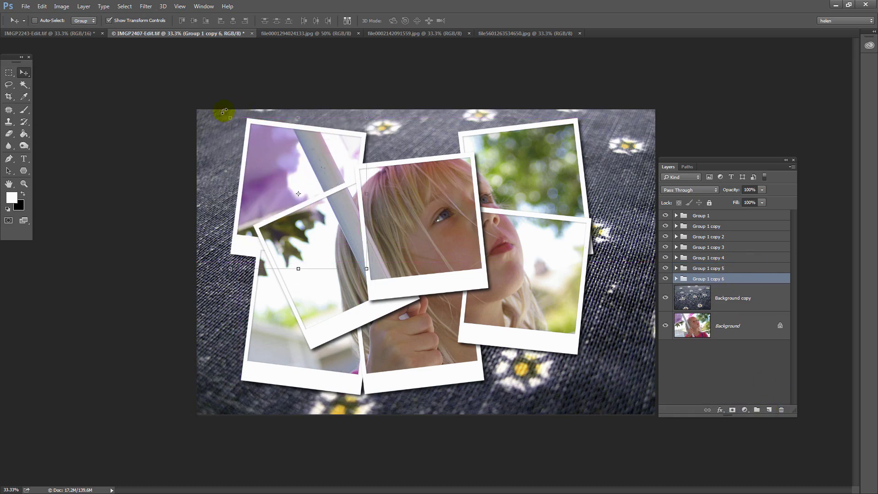
pyautogui.moveTo(393, 105); pyautogui.dragTo(422, 39)
pyautogui.click(416, 20)
# Add Group 1 copy 7 at top centre rotated 25.23°, and copy 8 at lower right
pyautogui.moveTo(763, 278); pyautogui.dragTo(769, 410)
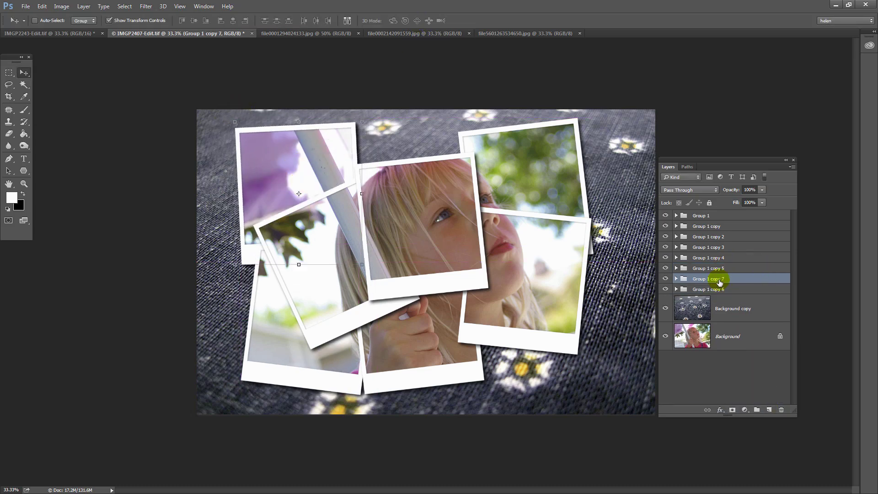
pyautogui.moveTo(294, 193); pyautogui.dragTo(412, 205)
pyautogui.hotkey('ctrl', 't')
pyautogui.moveTo(342, 108); pyautogui.dragTo(386, 94)
pyautogui.moveTo(395, 154); pyautogui.dragTo(399, 180)
pyautogui.click(416, 21)
pyautogui.moveTo(757, 288)
pyautogui.mouseDown()
pyautogui.moveTo(769, 410)
pyautogui.moveTo(755, 303)
pyautogui.mouseUp()
pyautogui.moveTo(452, 251); pyautogui.dragTo(497, 328)
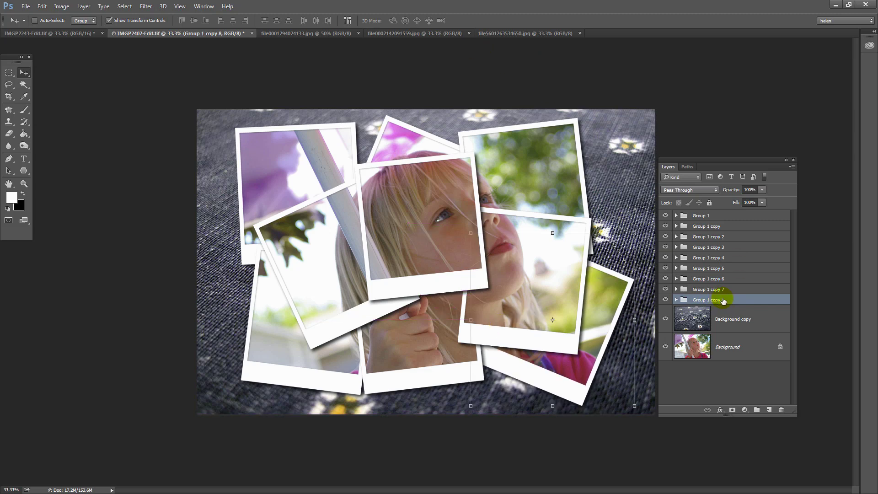
pyautogui.click(755, 351)
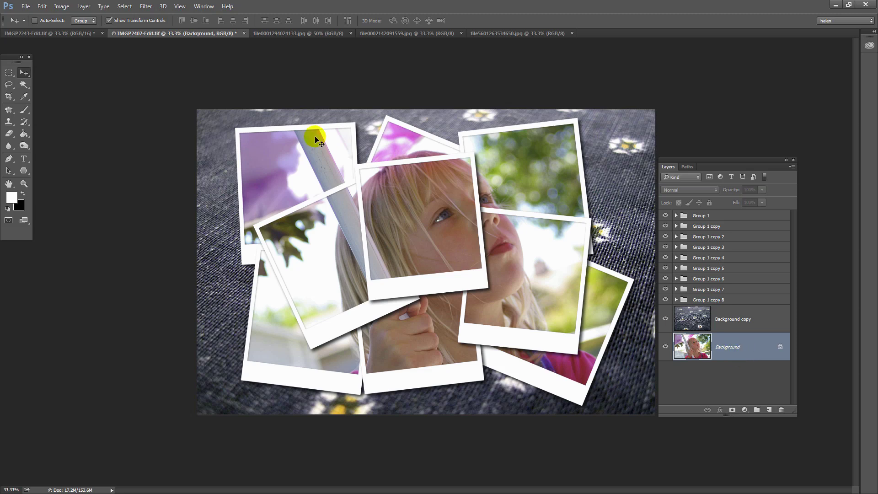
# Duplicate IMGP2243-Edit.tif's Background layer into the IMGP2407-Edit.tif collage document
pyautogui.click(59, 35)
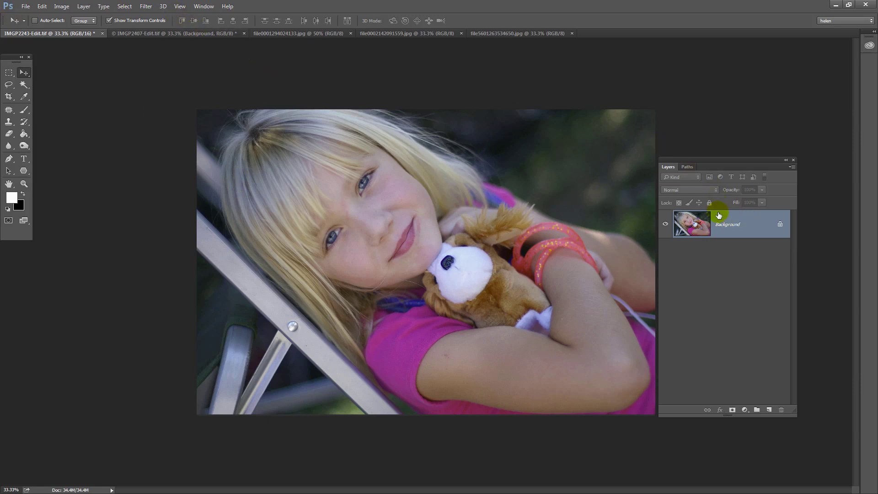
pyautogui.rightClick(732, 223)
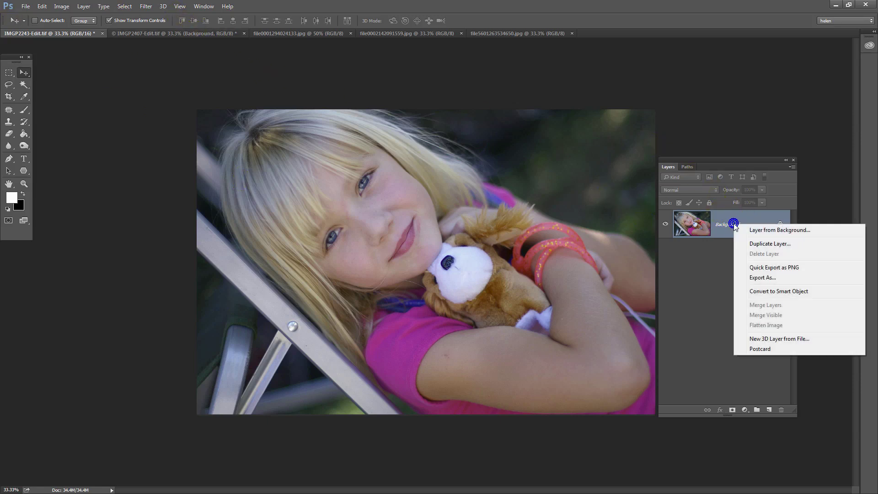
pyautogui.click(767, 247)
pyautogui.click(359, 288)
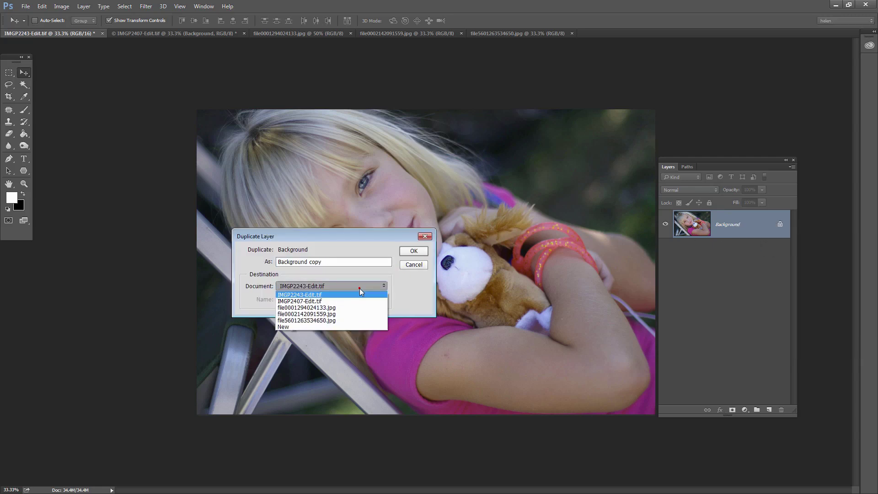
pyautogui.click(336, 301)
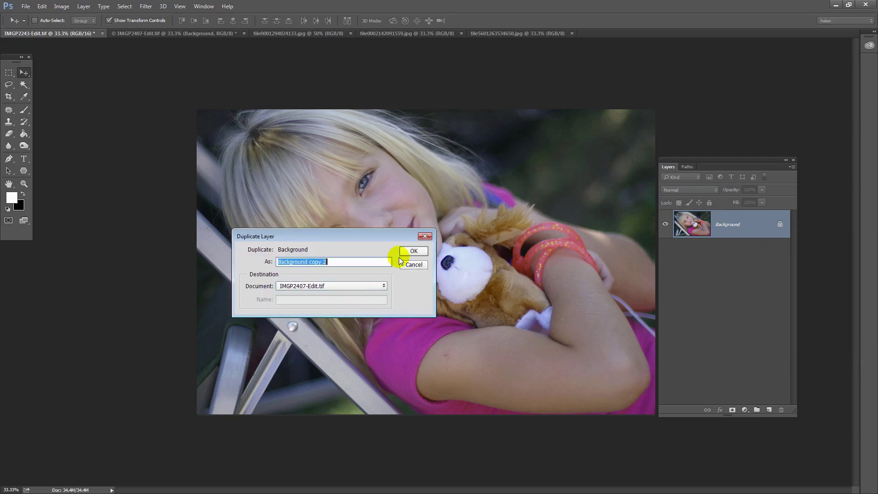
pyautogui.click(409, 248)
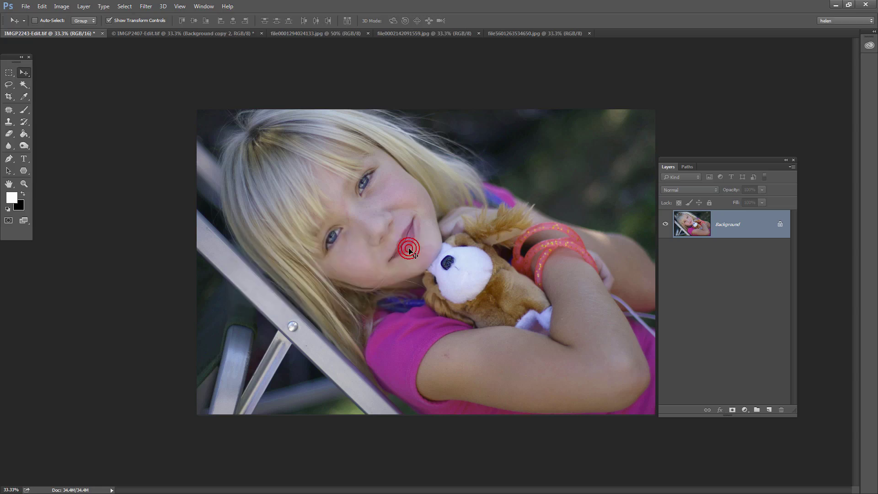
# Convert the collage's Background into Layer 0 and move it above Background copy 2
pyautogui.click(182, 34)
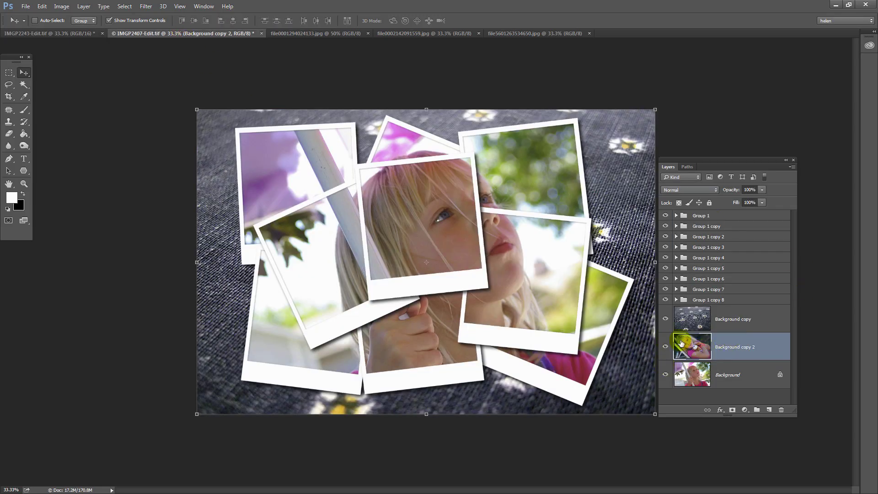
pyautogui.click(721, 349)
pyautogui.click(733, 375)
pyautogui.doubleClick(733, 374)
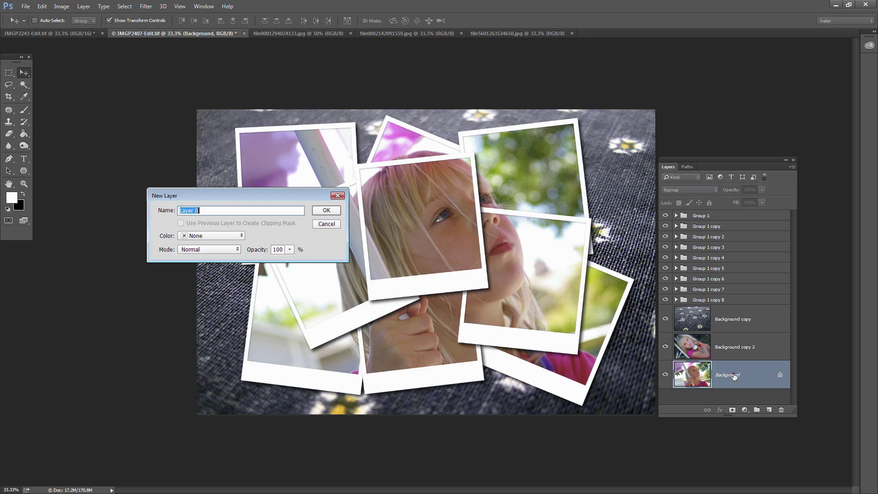
pyautogui.click(326, 211)
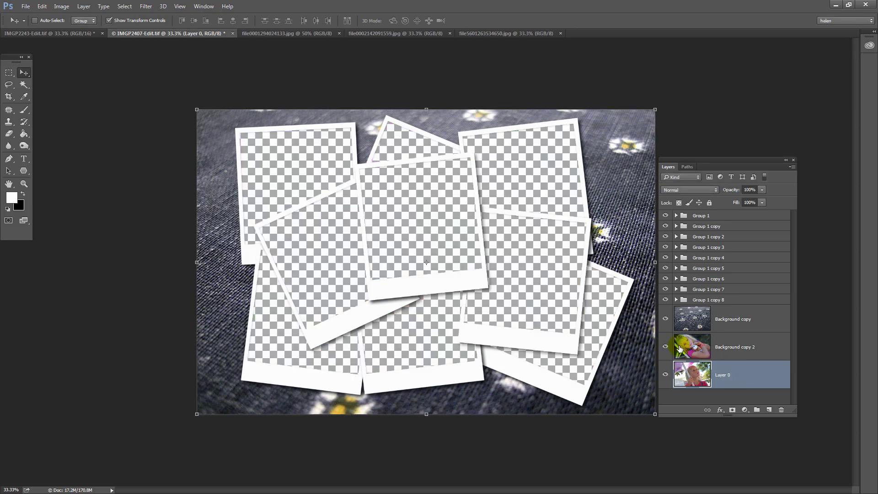
pyautogui.moveTo(734, 384); pyautogui.dragTo(735, 340)
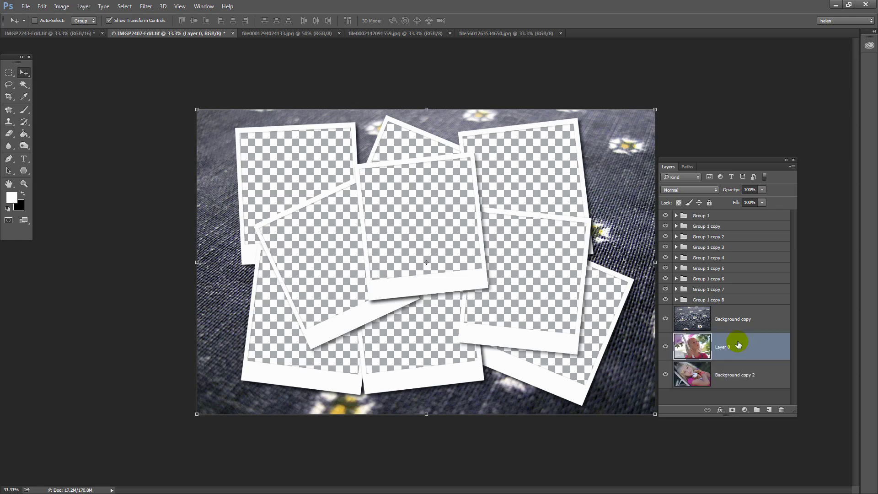
pyautogui.click(696, 374)
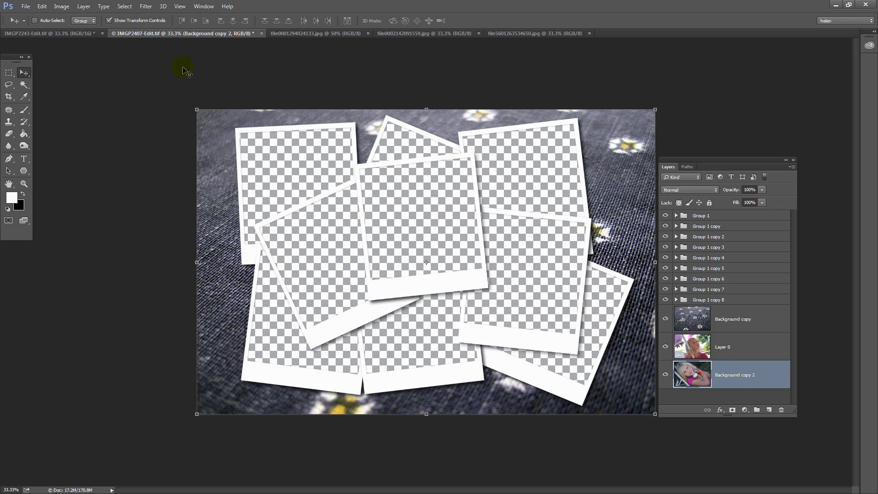
# Turn Background copy 2 into the locked Background with Layer > New > Background from Layer
pyautogui.click(84, 7)
pyautogui.moveTo(94, 18)
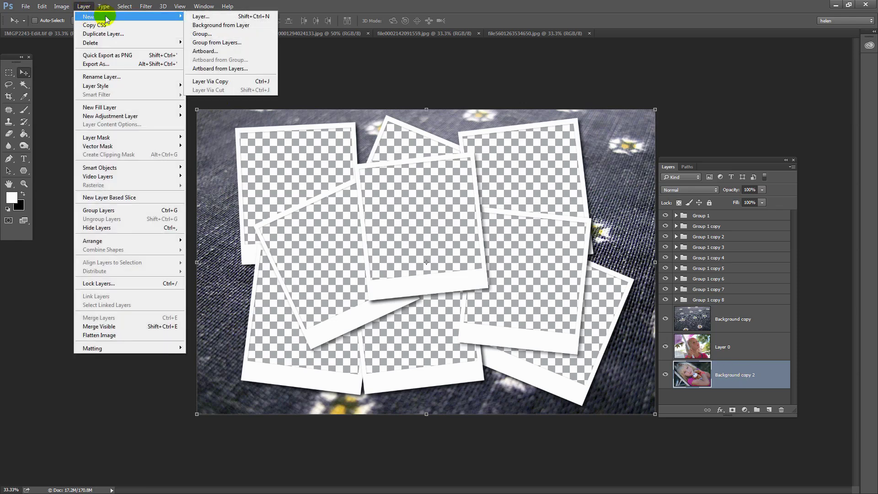
pyautogui.click(220, 26)
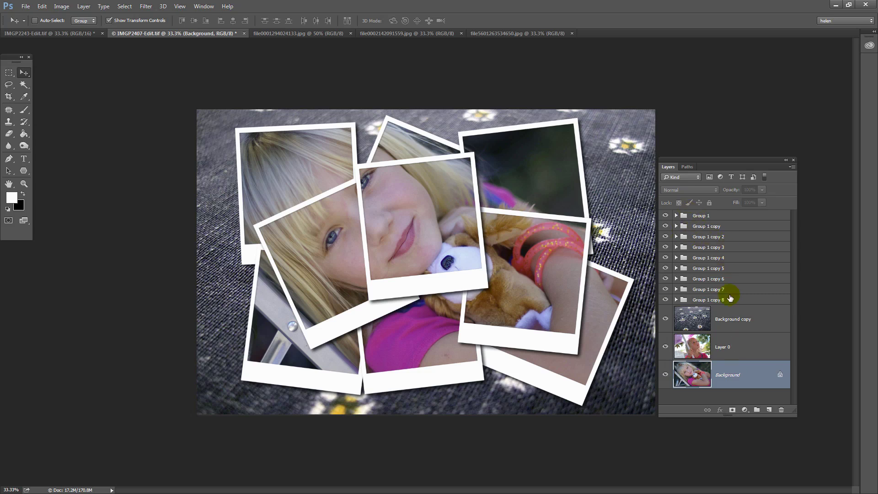
# Nudge Group 1's Polaroid up and left over the girl's eye and smile
pyautogui.click(709, 216)
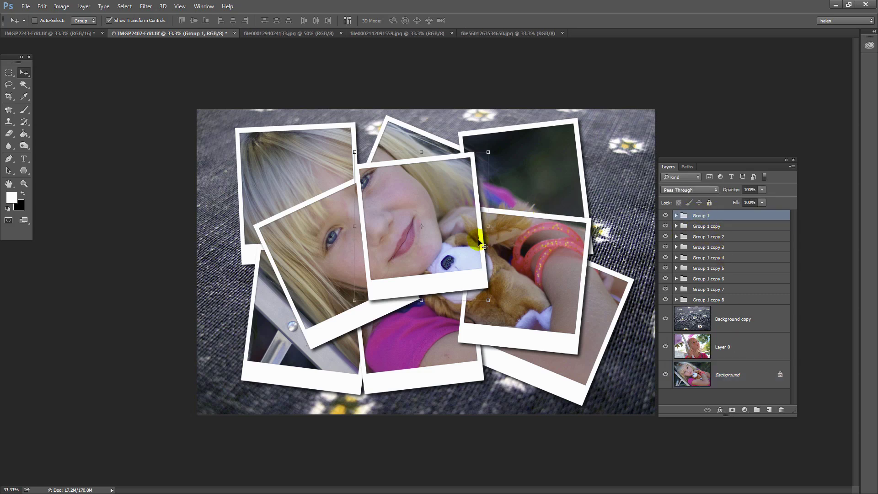
pyautogui.moveTo(452, 284); pyautogui.dragTo(432, 259)
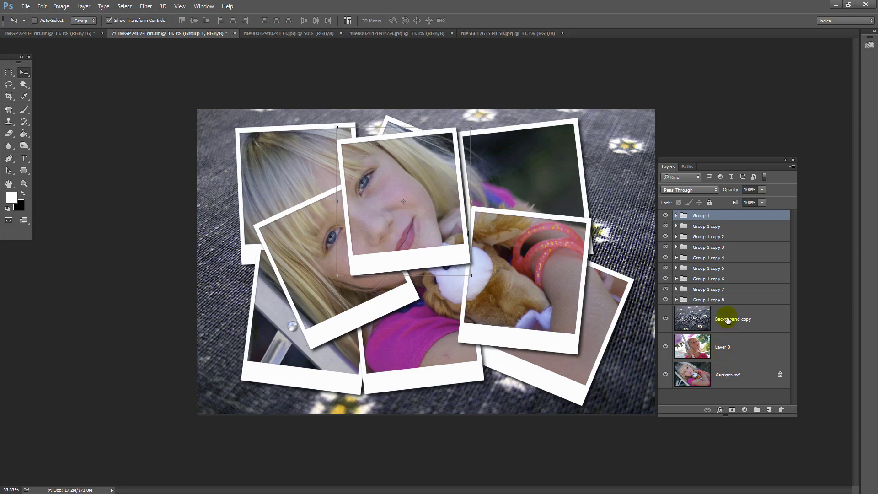
pyautogui.click(681, 320)
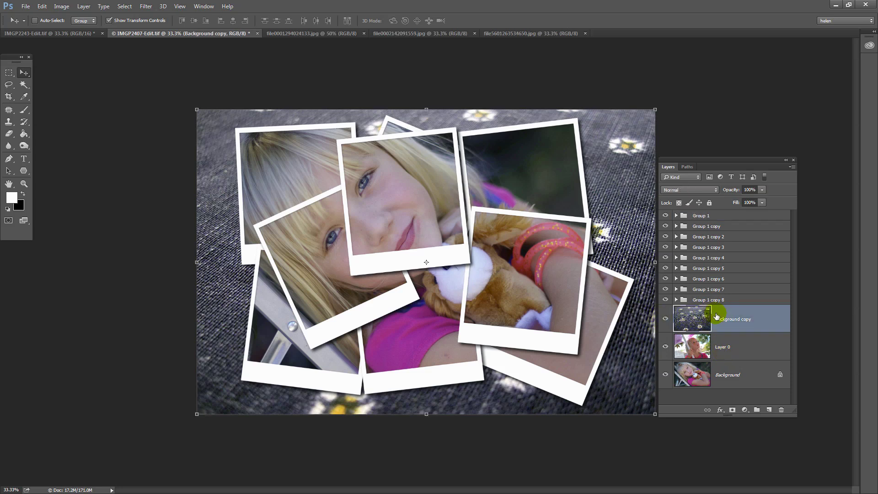